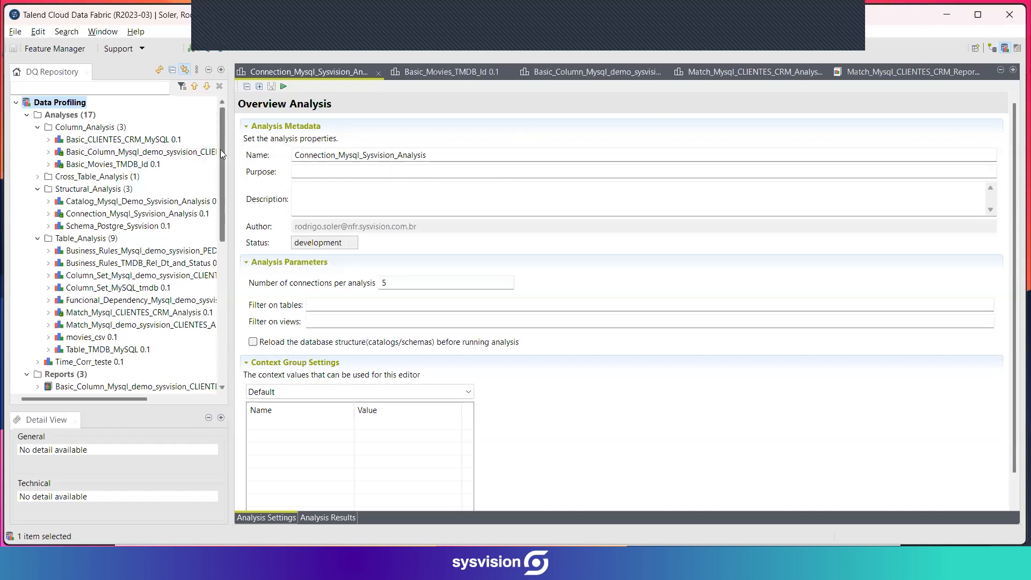
Look through the DQ Repository tree, covering the analysis folders, reports, libraries and metadata.
{"action": "mouse_move", "coordinate": [223, 150]}
{"action": "left_mouse_down"}
{"action": "mouse_move", "coordinate": [220, 173]}
{"action": "mouse_move", "coordinate": [218, 157]}
{"action": "left_mouse_up"}
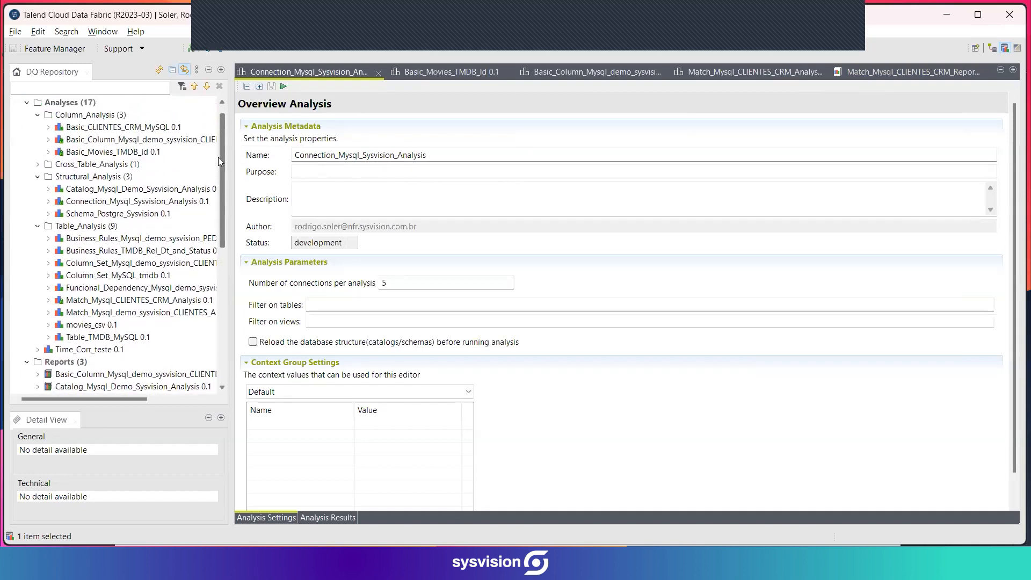
{"action": "left_click_drag", "start_coordinate": [218, 157], "coordinate": [215, 204]}
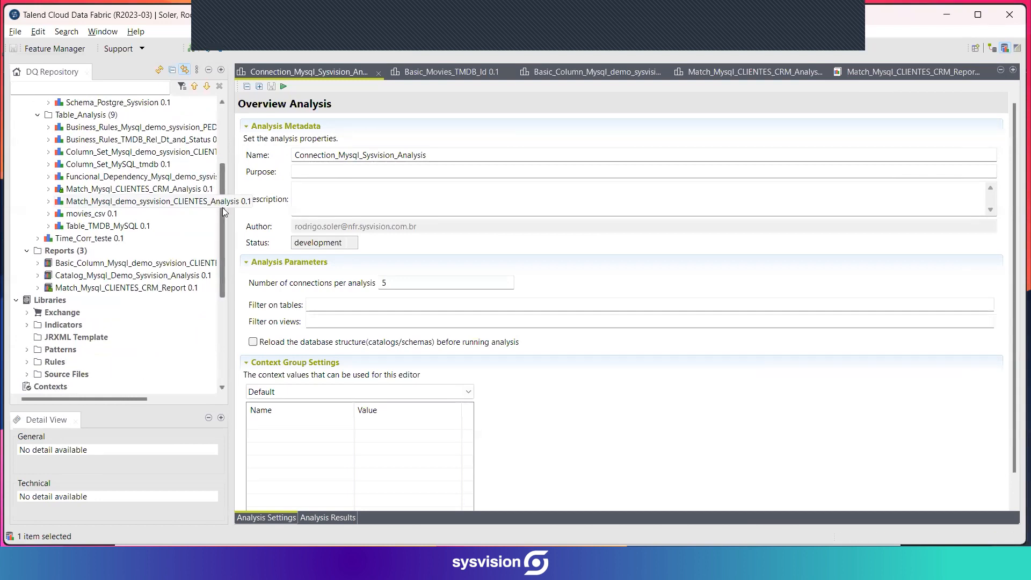
{"action": "left_click_drag", "start_coordinate": [221, 206], "coordinate": [223, 137]}
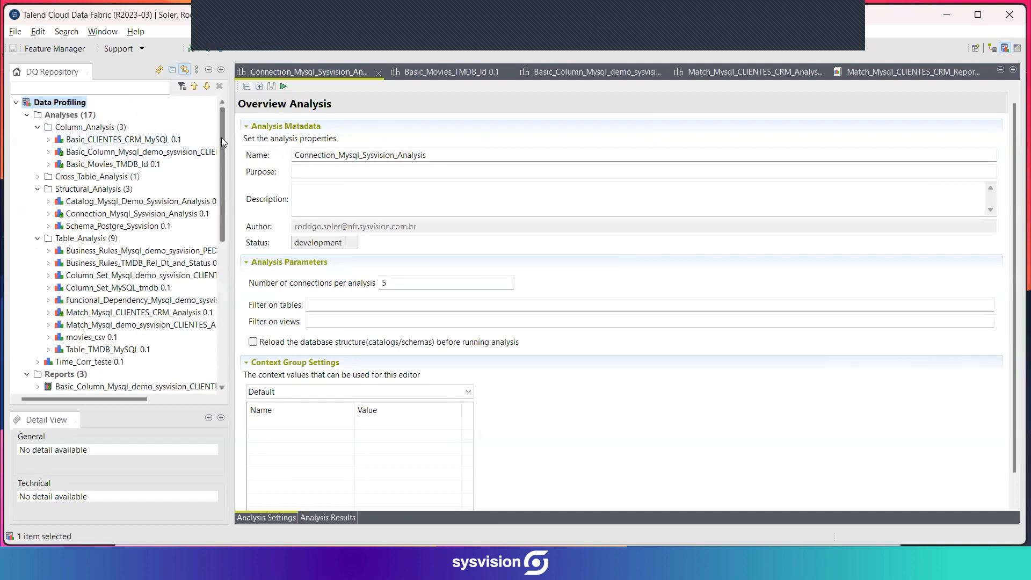
{"action": "left_click_drag", "start_coordinate": [219, 137], "coordinate": [220, 143]}
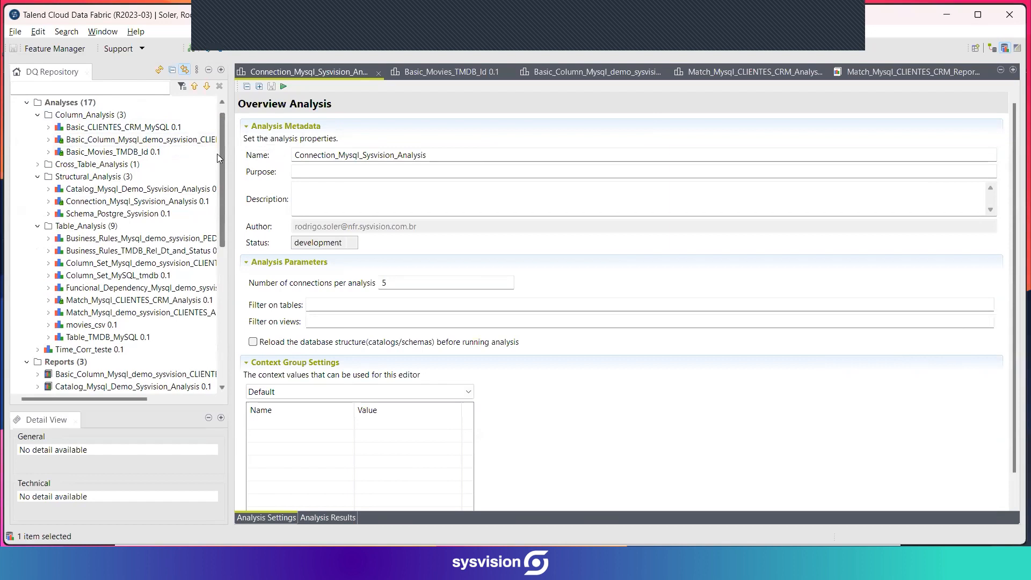
{"action": "left_click_drag", "start_coordinate": [221, 161], "coordinate": [225, 184]}
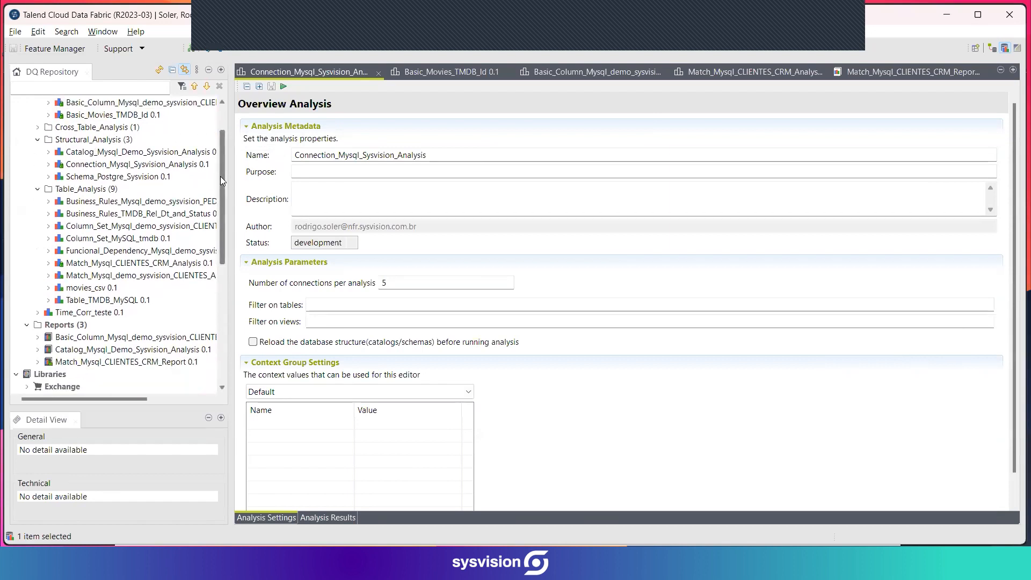
{"action": "left_click_drag", "start_coordinate": [221, 178], "coordinate": [224, 191]}
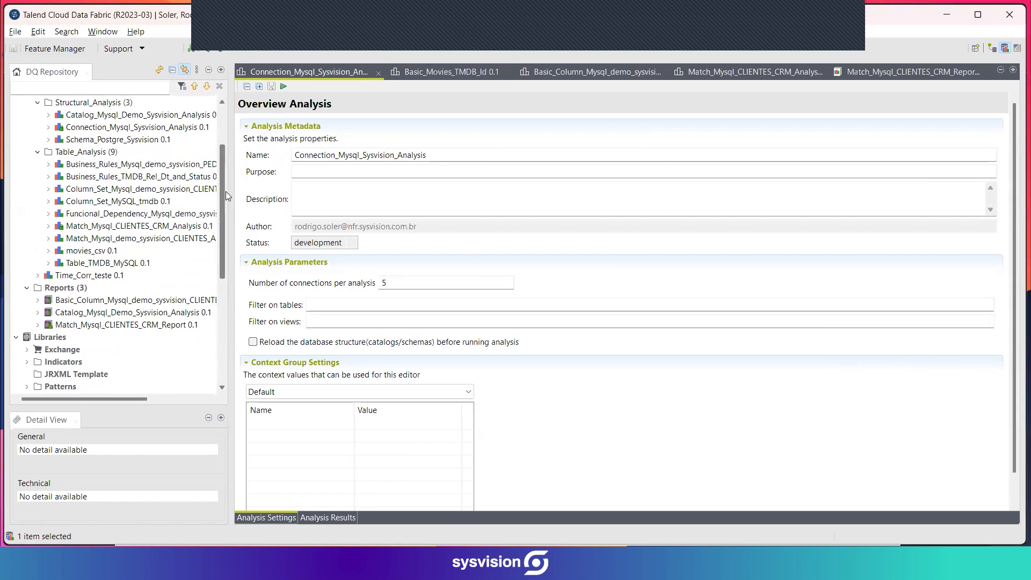
{"action": "left_click_drag", "start_coordinate": [225, 191], "coordinate": [225, 200]}
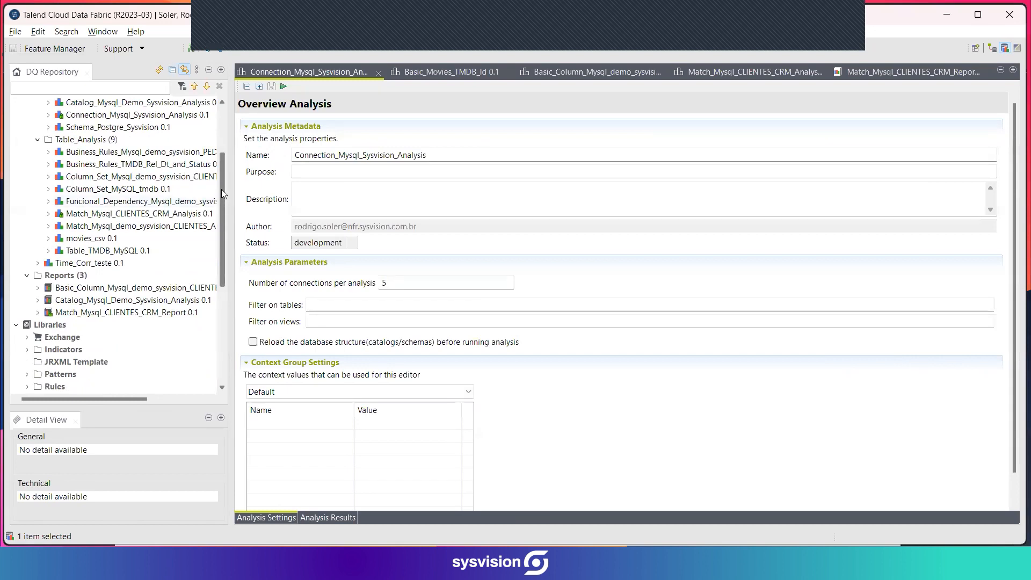
{"action": "left_click_drag", "start_coordinate": [223, 192], "coordinate": [219, 226]}
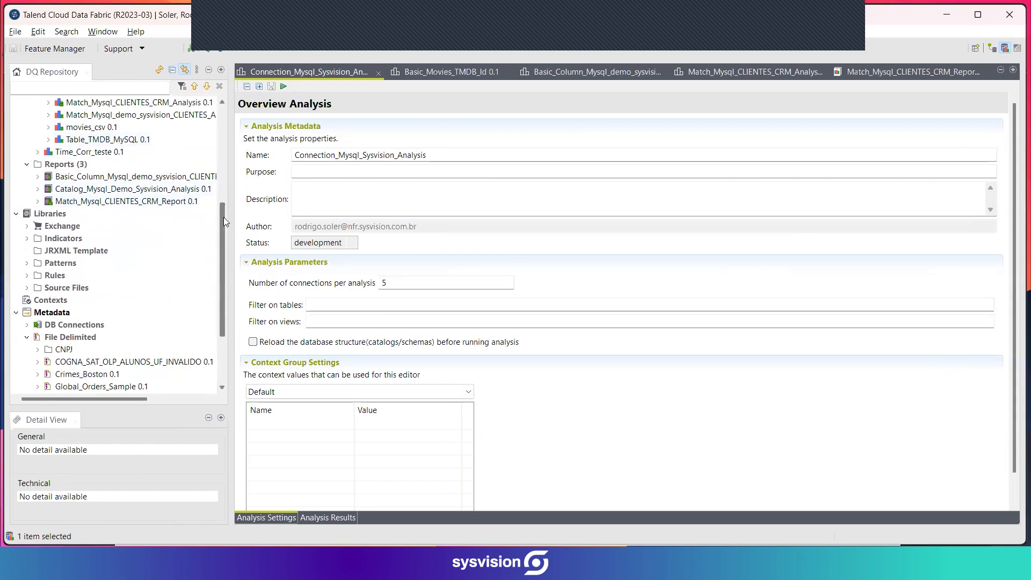
{"action": "left_click_drag", "start_coordinate": [221, 217], "coordinate": [222, 201]}
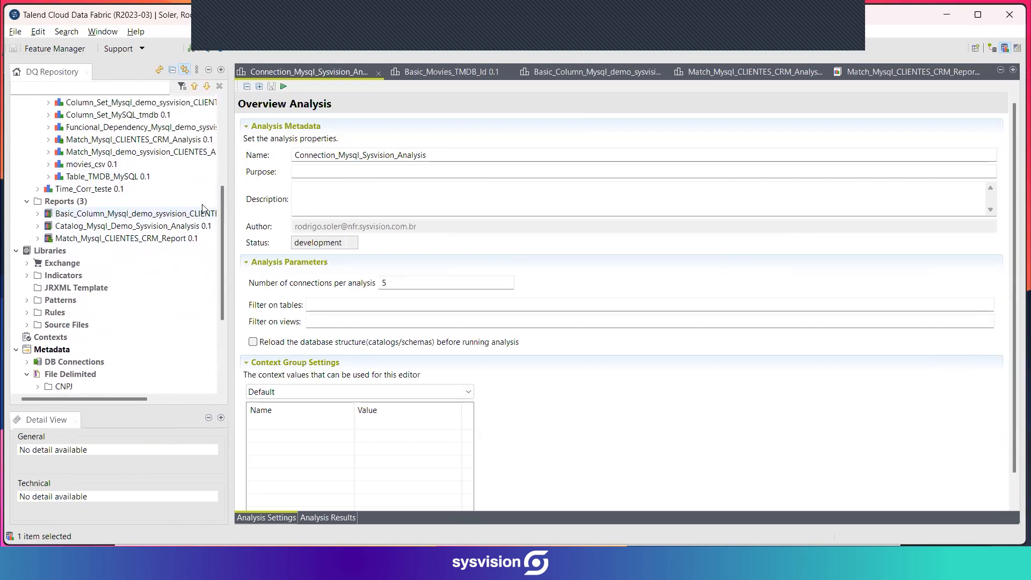
{"action": "scroll", "coordinate": [155, 197], "scroll_direction": "up", "scroll_amount": 1}
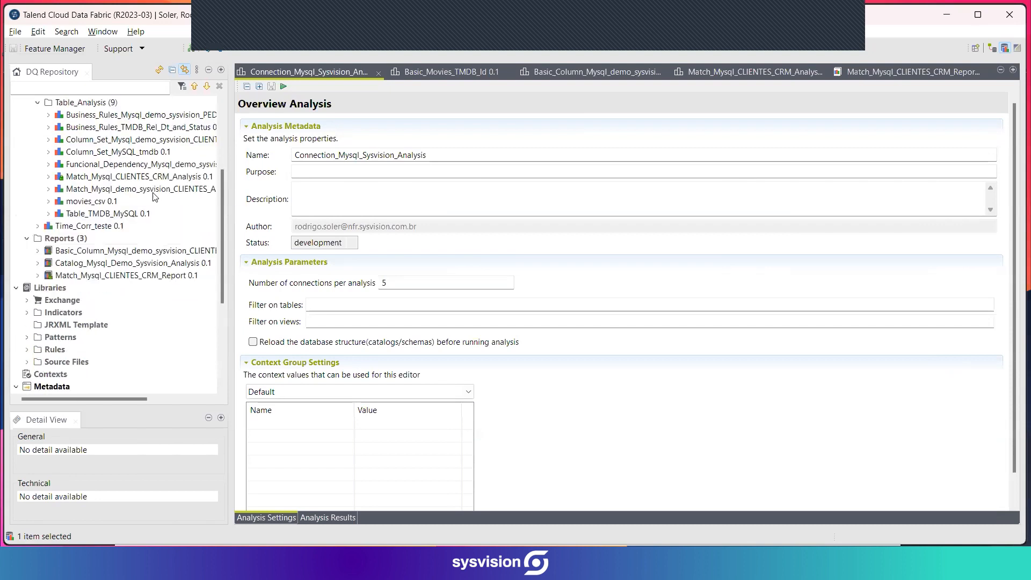
{"action": "scroll", "coordinate": [154, 199], "scroll_direction": "up", "scroll_amount": 3}
{"action": "scroll", "coordinate": [148, 207], "scroll_direction": "down", "scroll_amount": 2}
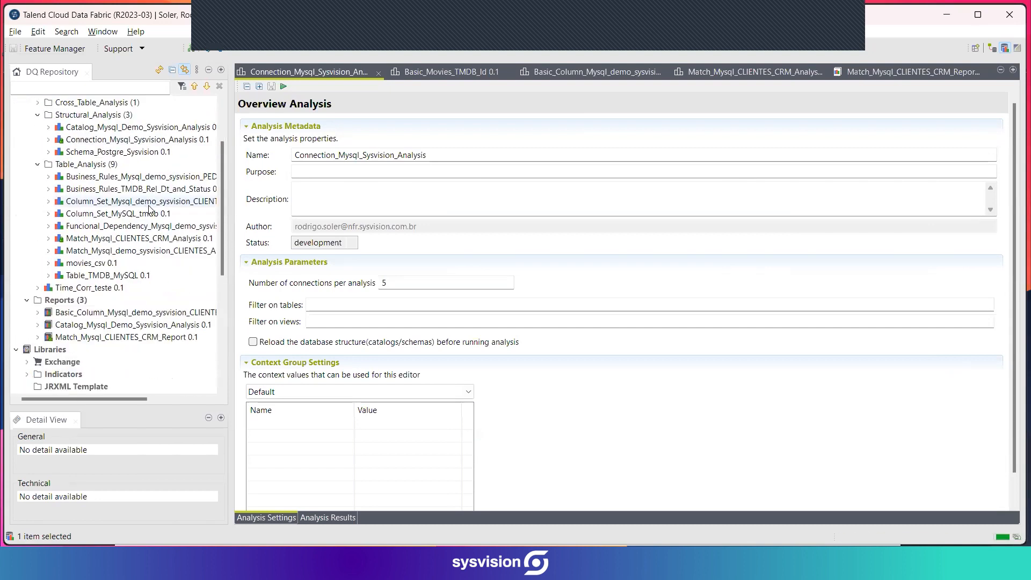
{"action": "scroll", "coordinate": [149, 210], "scroll_direction": "down", "scroll_amount": 2}
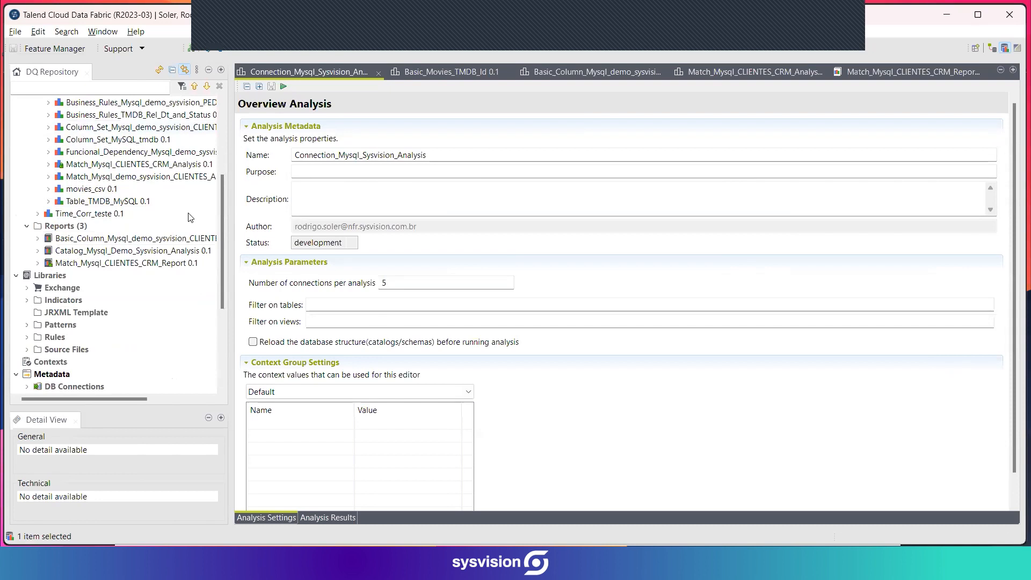
{"action": "left_click_drag", "start_coordinate": [222, 202], "coordinate": [218, 220]}
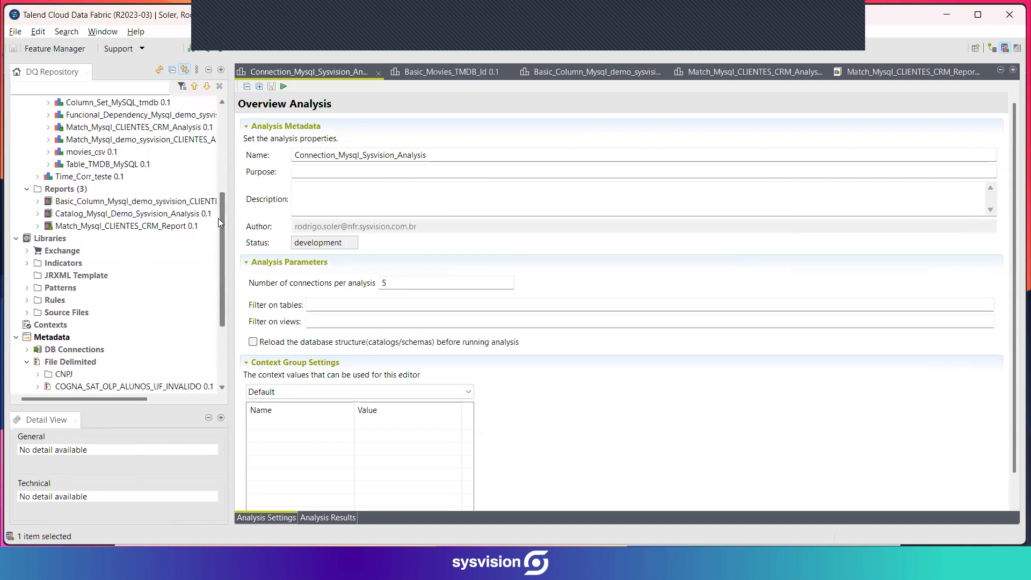
{"action": "left_click_drag", "start_coordinate": [218, 221], "coordinate": [220, 178]}
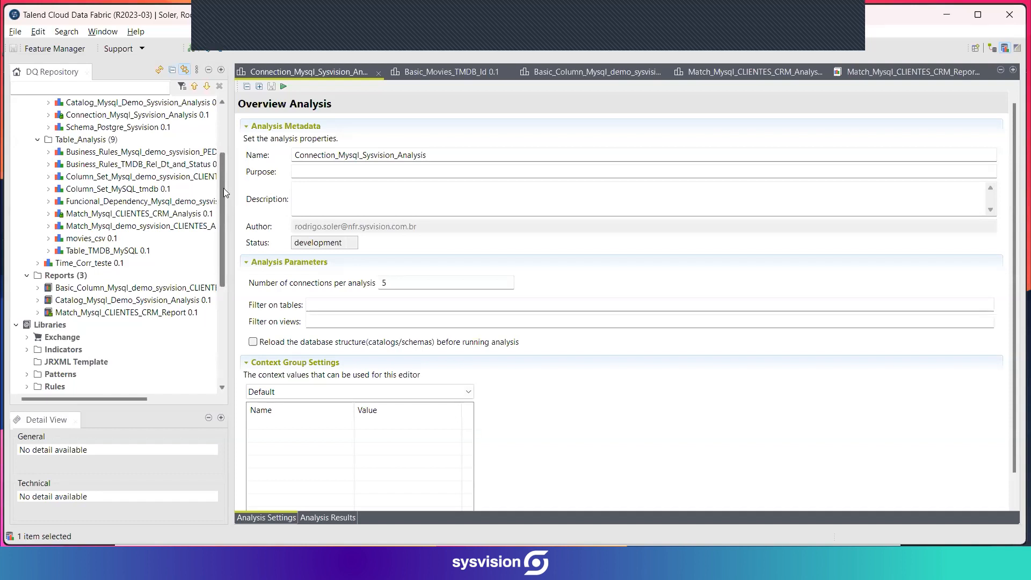
{"action": "left_click_drag", "start_coordinate": [221, 194], "coordinate": [220, 248]}
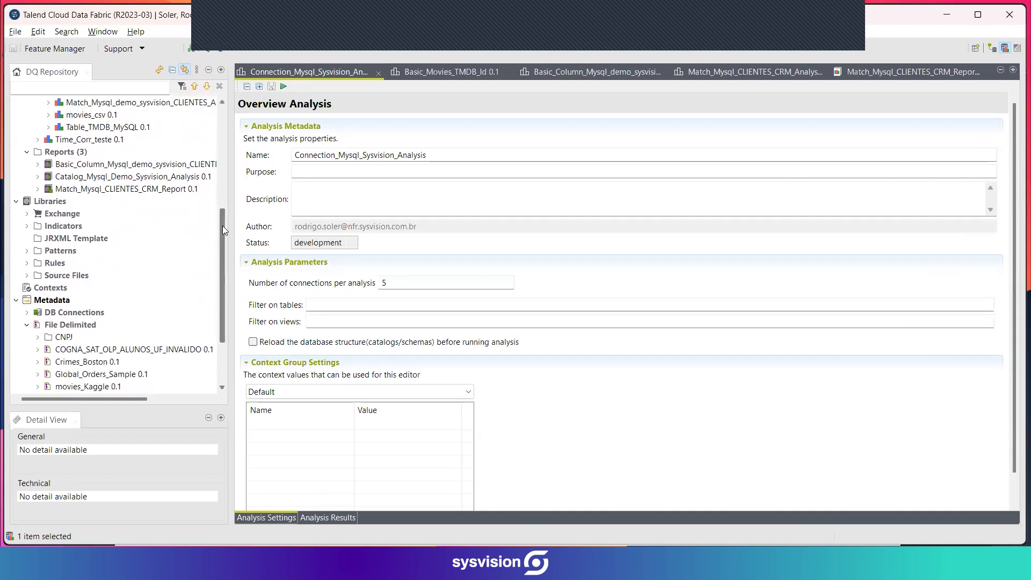
{"action": "left_click_drag", "start_coordinate": [223, 225], "coordinate": [223, 236]}
{"action": "scroll", "coordinate": [86, 170], "scroll_direction": "up", "scroll_amount": 7}
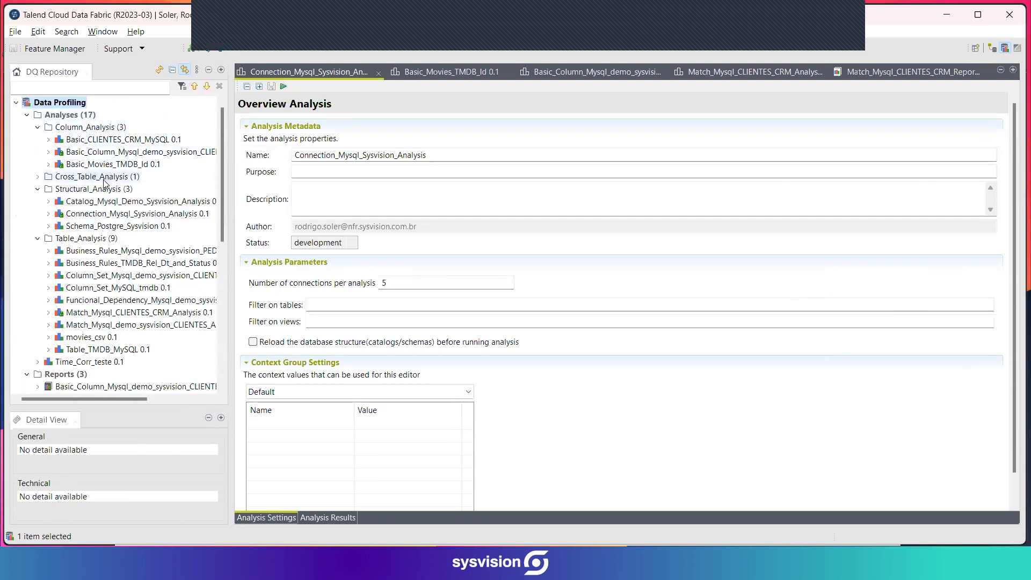
{"action": "scroll", "coordinate": [103, 193], "scroll_direction": "down", "scroll_amount": 4}
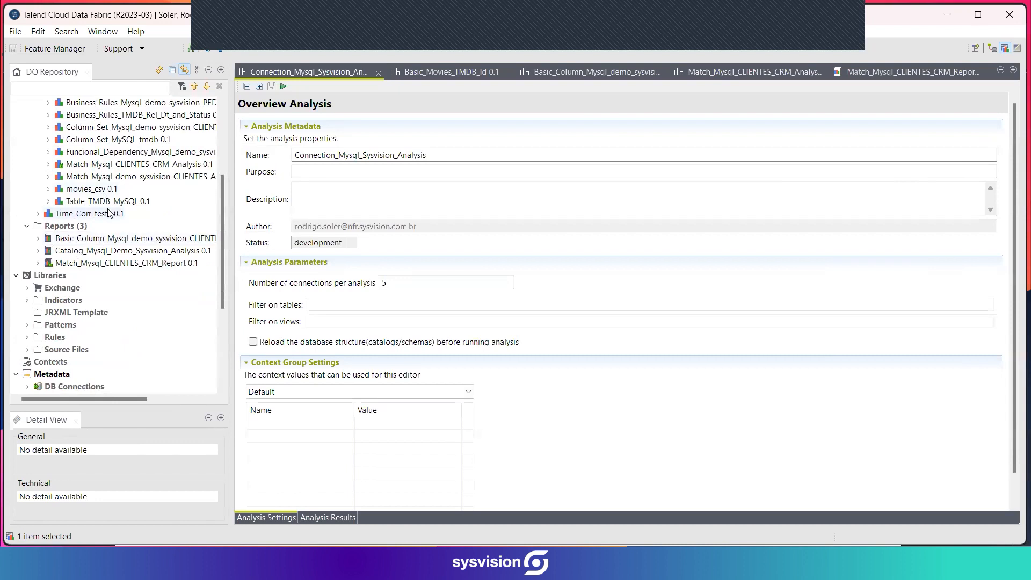
Expand the Indicators folder under Libraries to view its system and user-defined indicator subfolders.
{"action": "scroll", "coordinate": [110, 231], "scroll_direction": "down", "scroll_amount": 2}
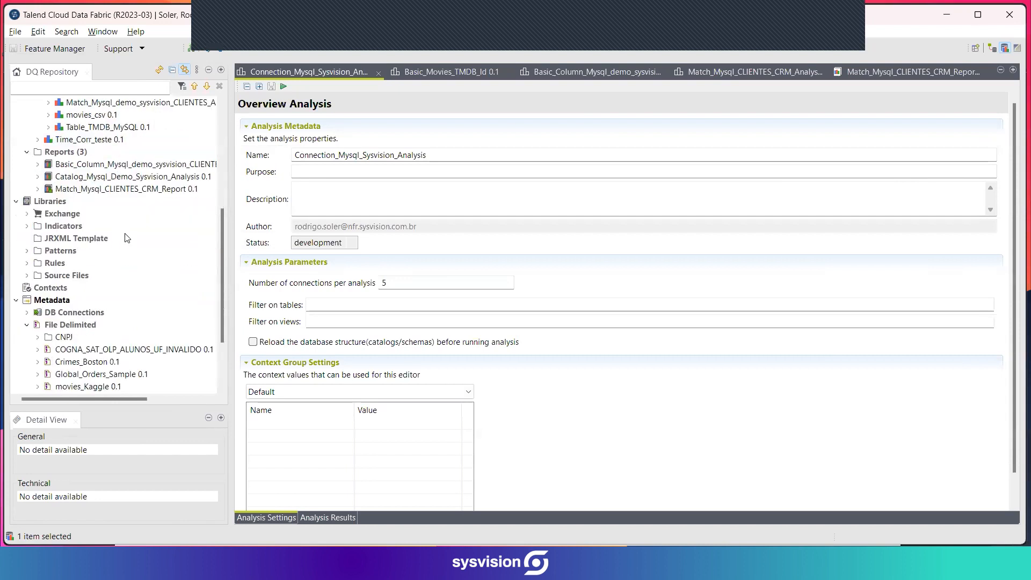
{"action": "left_click", "coordinate": [27, 226]}
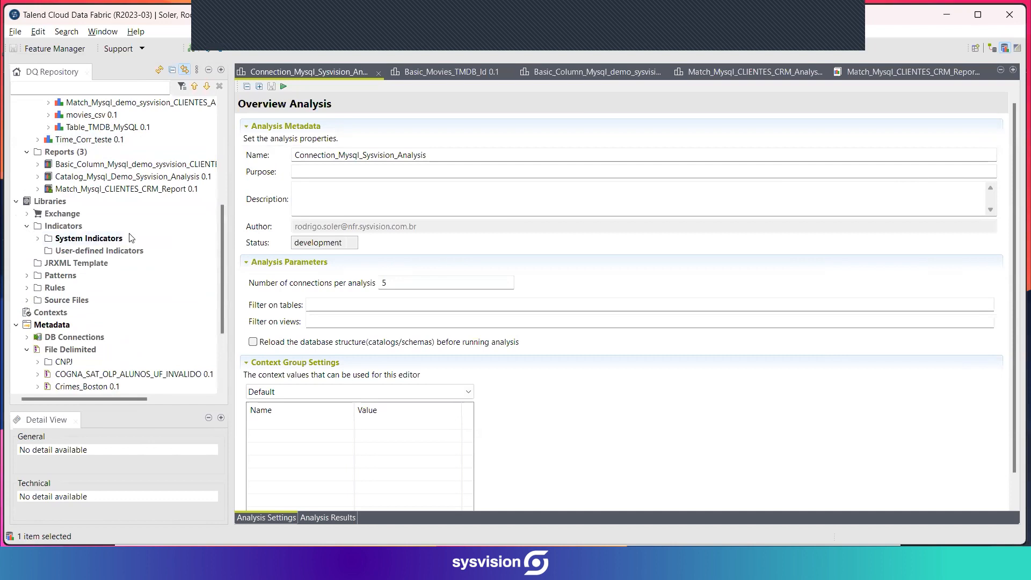
{"action": "scroll", "coordinate": [121, 246], "scroll_direction": "down", "scroll_amount": 2}
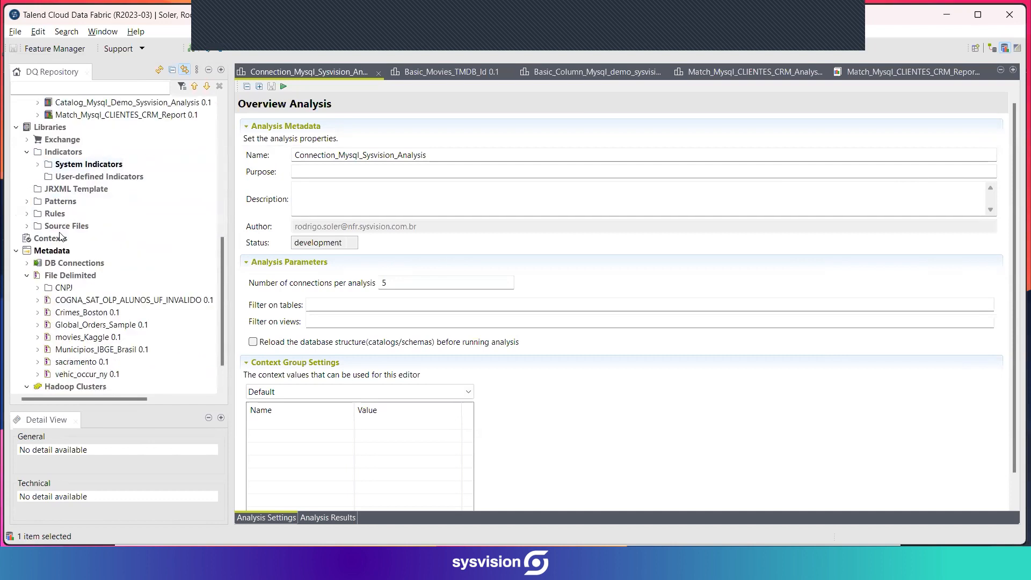
Expand the Patterns folder and its Regex subfolder, and look through the regex pattern categories.
{"action": "left_click", "coordinate": [26, 201]}
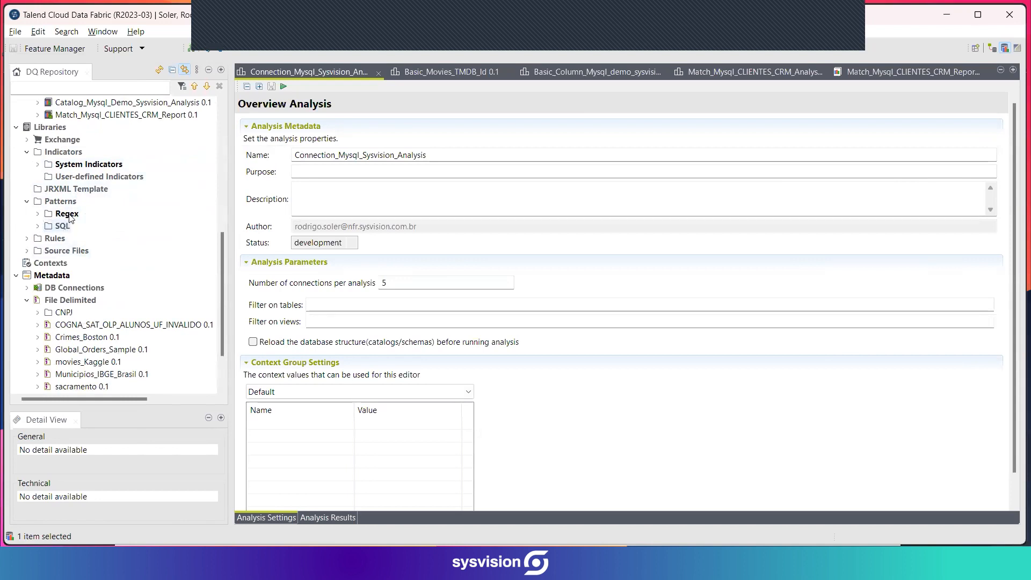
{"action": "left_click", "coordinate": [37, 213]}
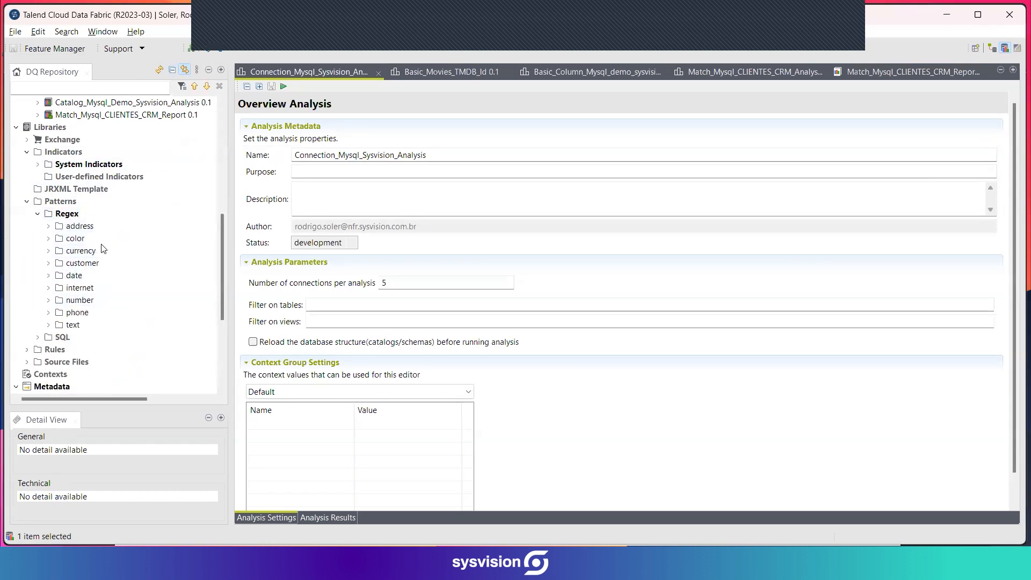
{"action": "scroll", "coordinate": [120, 268], "scroll_direction": "down", "scroll_amount": 5}
{"action": "scroll", "coordinate": [129, 218], "scroll_direction": "up", "scroll_amount": 4}
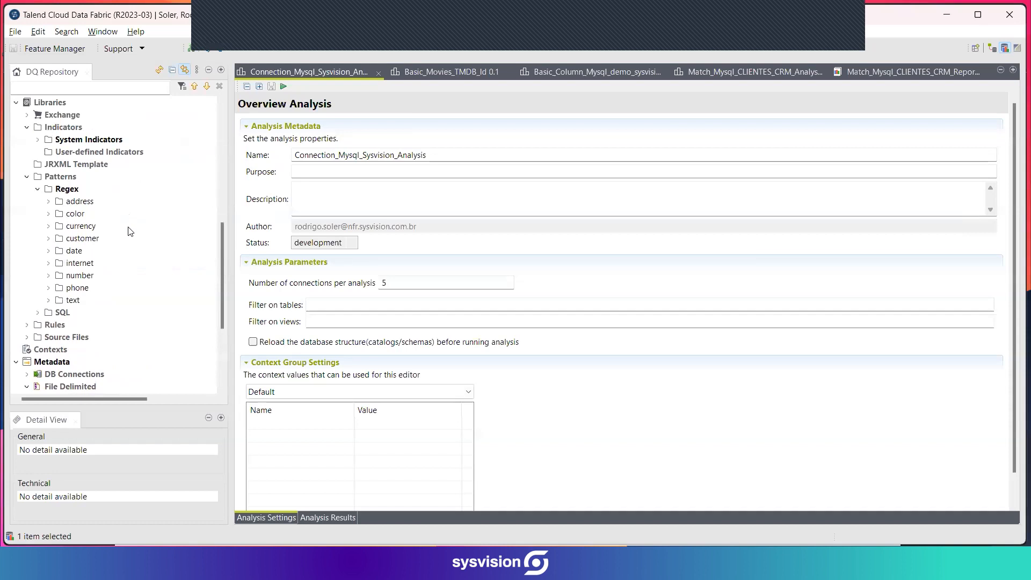
{"action": "scroll", "coordinate": [129, 233], "scroll_direction": "up", "scroll_amount": 1}
{"action": "scroll", "coordinate": [129, 234], "scroll_direction": "down", "scroll_amount": 4}
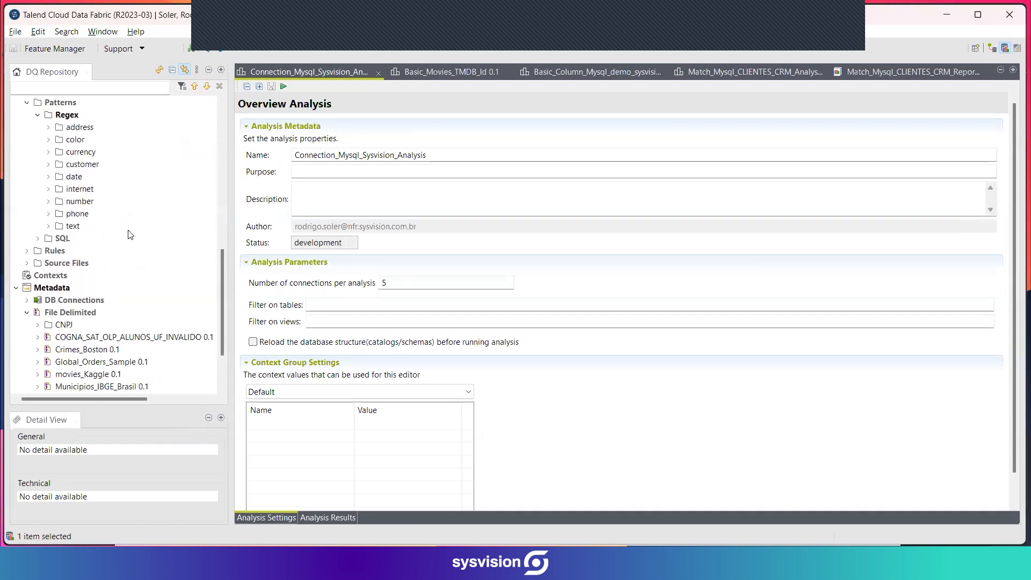
Look over the delimited file and Hadoop cluster metadata, and return to the list of analyses and reports.
{"action": "scroll", "coordinate": [129, 236], "scroll_direction": "down", "scroll_amount": 1}
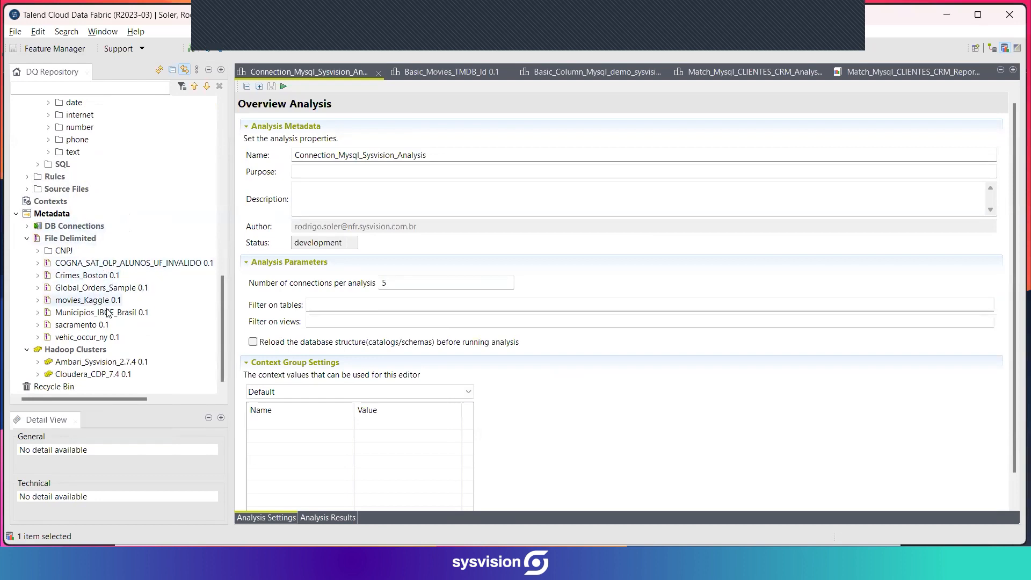
{"action": "scroll", "coordinate": [113, 308], "scroll_direction": "up", "scroll_amount": 2}
{"action": "scroll", "coordinate": [112, 307], "scroll_direction": "up", "scroll_amount": 8}
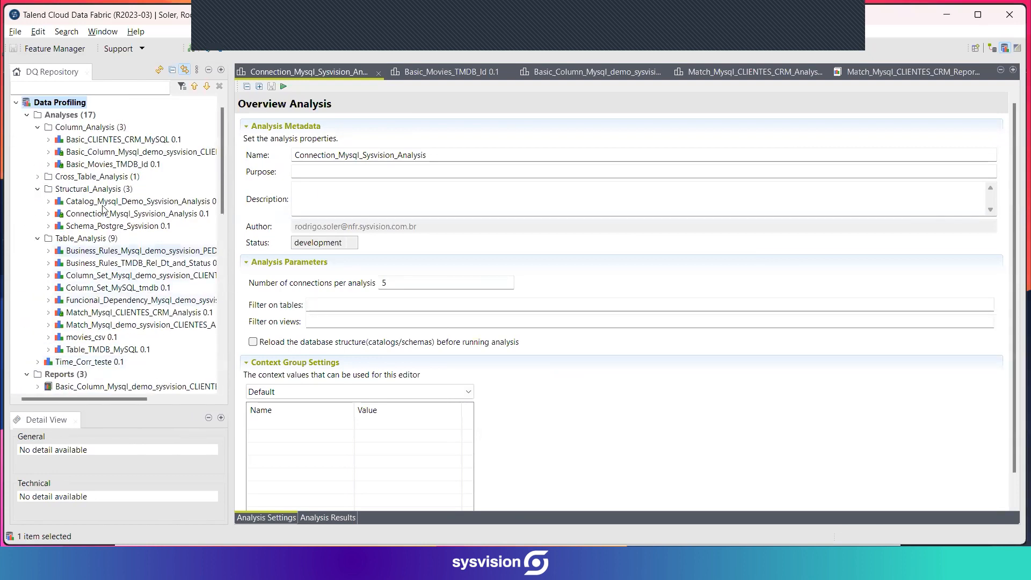
{"action": "scroll", "coordinate": [116, 242], "scroll_direction": "down", "scroll_amount": 7}
{"action": "scroll", "coordinate": [118, 242], "scroll_direction": "up", "scroll_amount": 4}
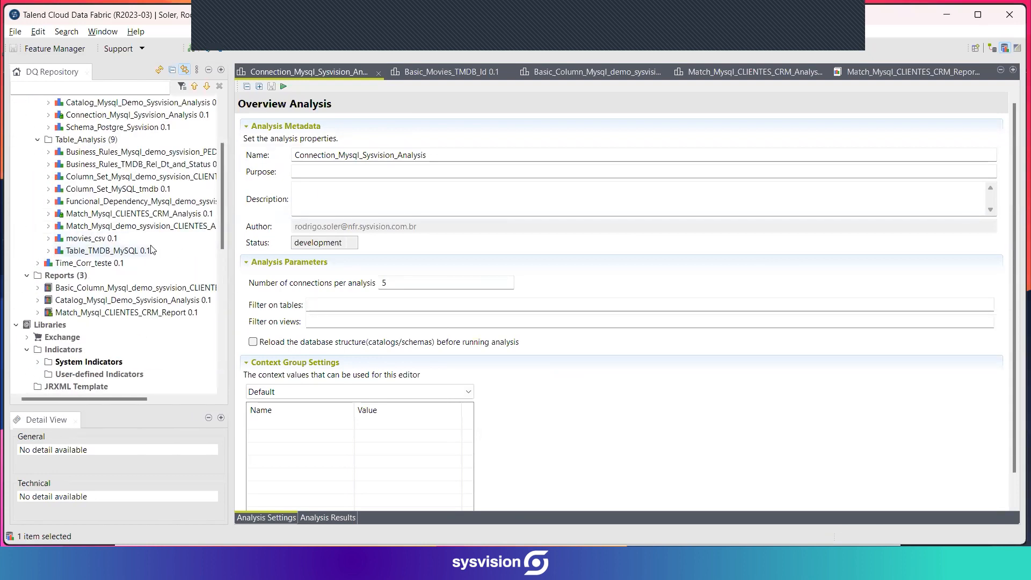
{"action": "scroll", "coordinate": [131, 244], "scroll_direction": "up", "scroll_amount": 3}
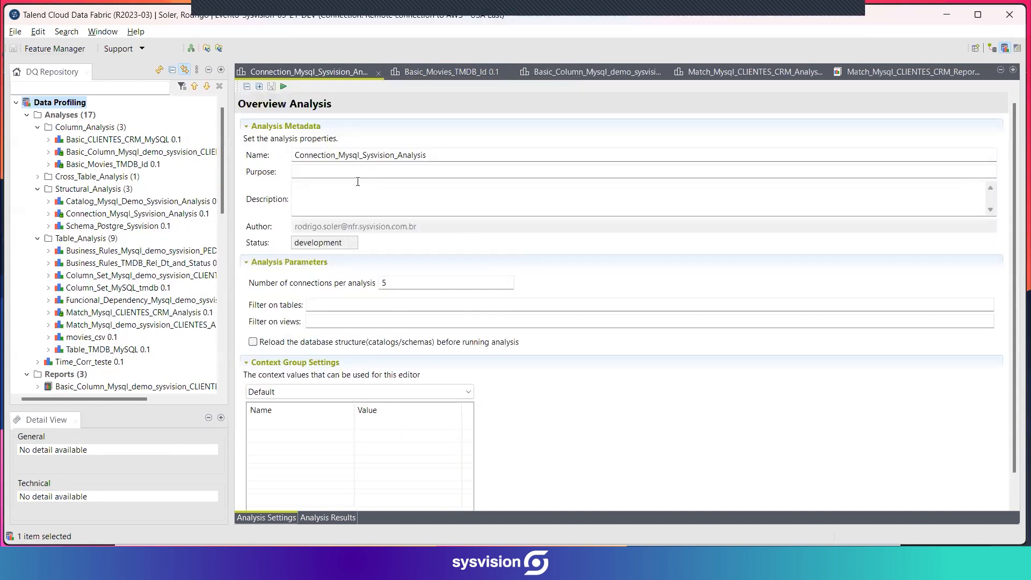
{"action": "scroll", "coordinate": [522, 313], "scroll_direction": "down", "scroll_amount": 1}
{"action": "scroll", "coordinate": [510, 370], "scroll_direction": "up", "scroll_amount": 1}
Open the results of Connection_Mysql_Sysvision_Analysis and examine the statistical information for each catalog.
{"action": "left_click", "coordinate": [327, 517]}
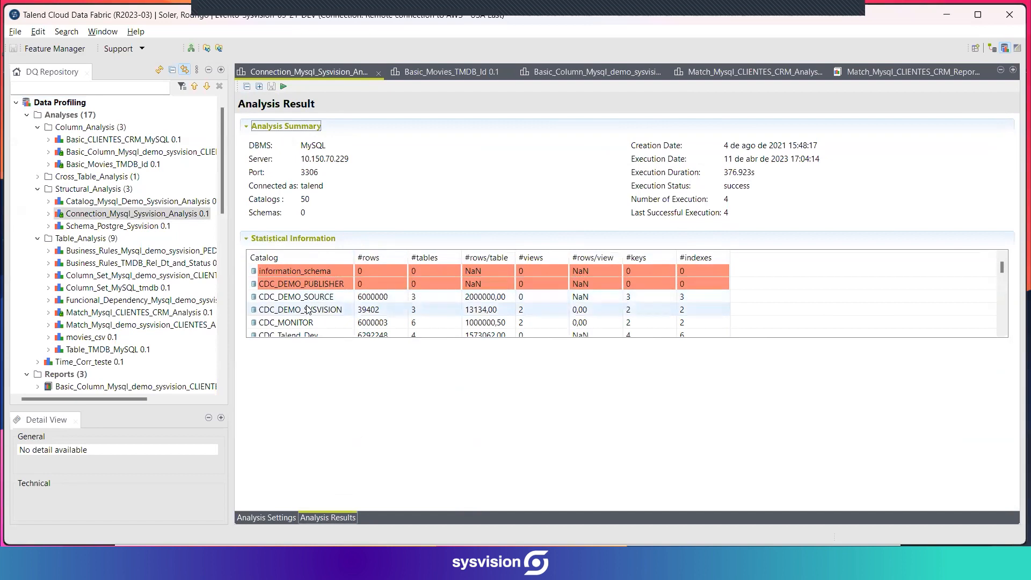
{"action": "scroll", "coordinate": [312, 292], "scroll_direction": "down", "scroll_amount": 5}
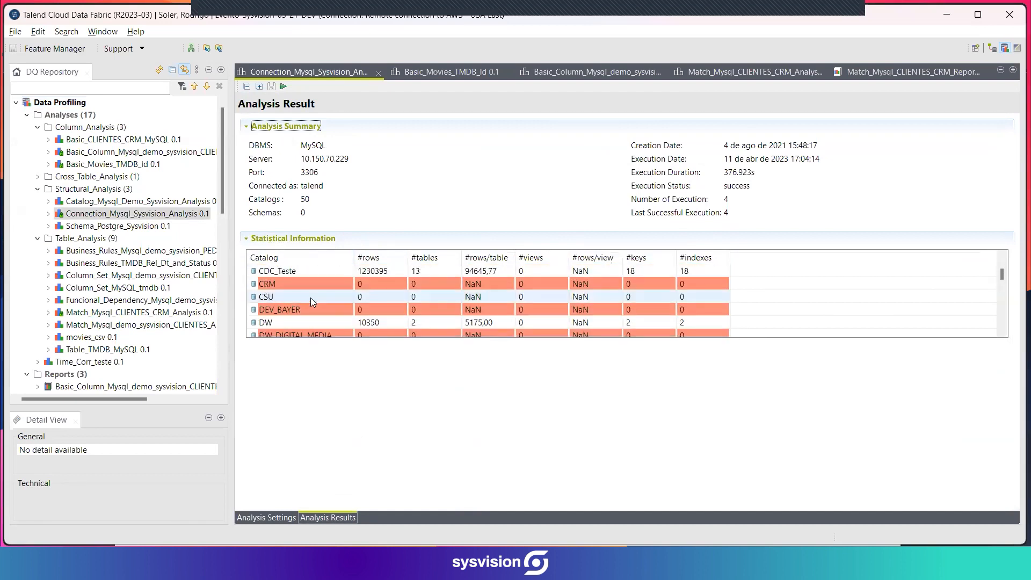
{"action": "scroll", "coordinate": [312, 294], "scroll_direction": "down", "scroll_amount": 2}
{"action": "scroll", "coordinate": [313, 294], "scroll_direction": "up", "scroll_amount": 3}
{"action": "scroll", "coordinate": [314, 292], "scroll_direction": "down", "scroll_amount": 3}
{"action": "scroll", "coordinate": [318, 296], "scroll_direction": "down", "scroll_amount": 2}
{"action": "scroll", "coordinate": [322, 300], "scroll_direction": "up", "scroll_amount": 1}
{"action": "scroll", "coordinate": [325, 317], "scroll_direction": "down", "scroll_amount": 4}
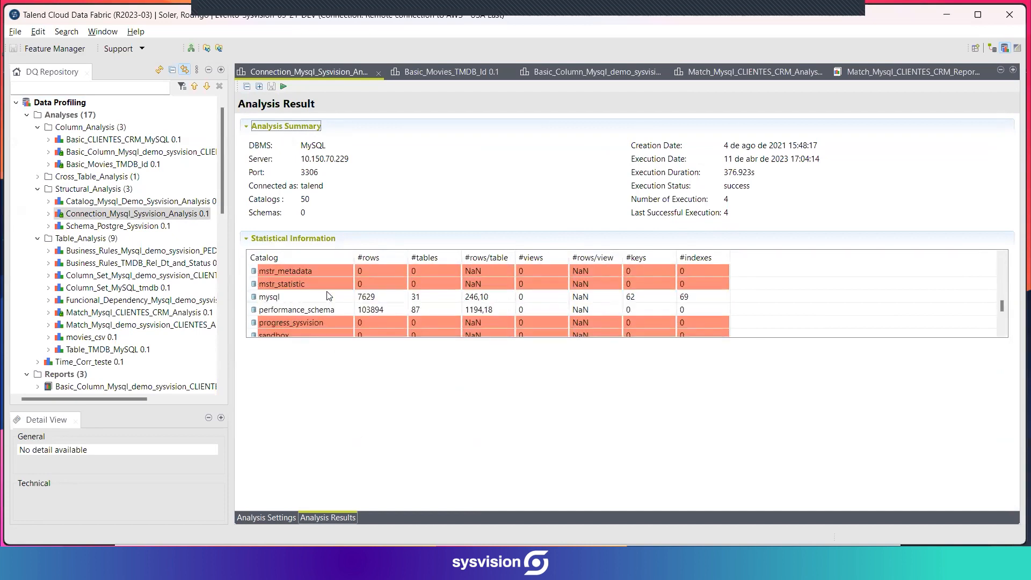
{"action": "scroll", "coordinate": [326, 312], "scroll_direction": "down", "scroll_amount": 3}
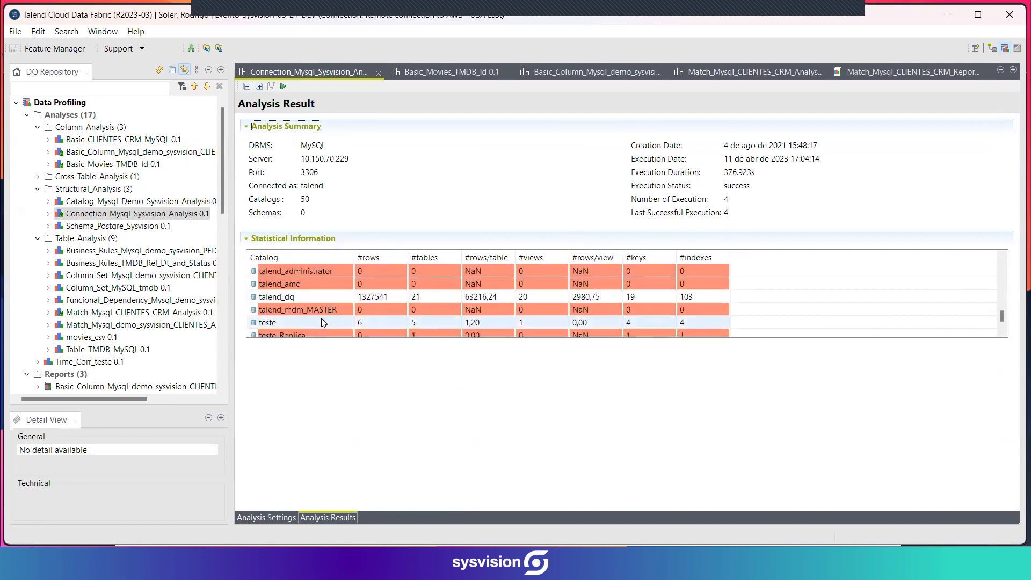
Display the table and view details of the talend_dq catalog and look through both lists.
{"action": "left_click", "coordinate": [298, 296]}
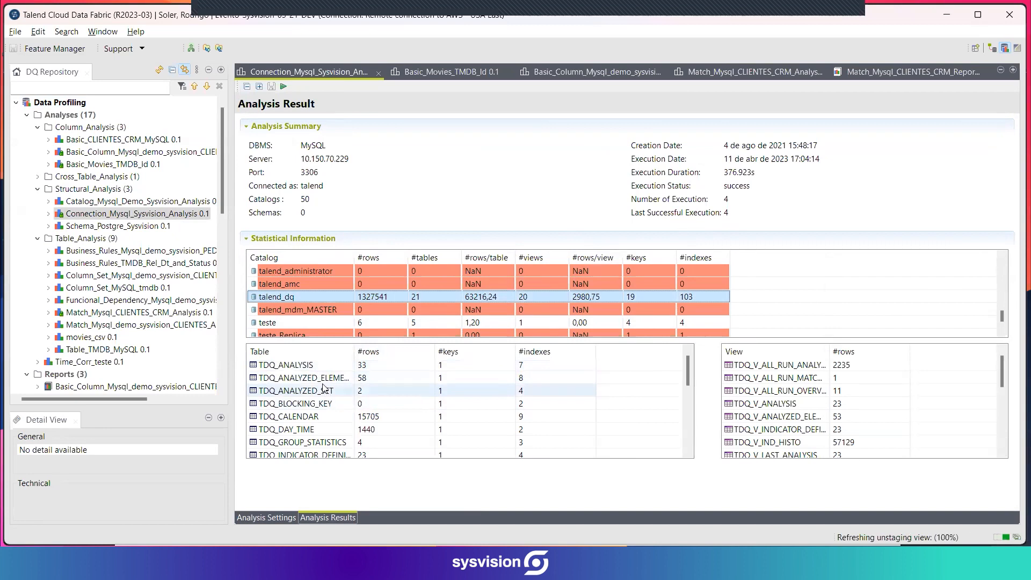
{"action": "scroll", "coordinate": [328, 392], "scroll_direction": "down", "scroll_amount": 2}
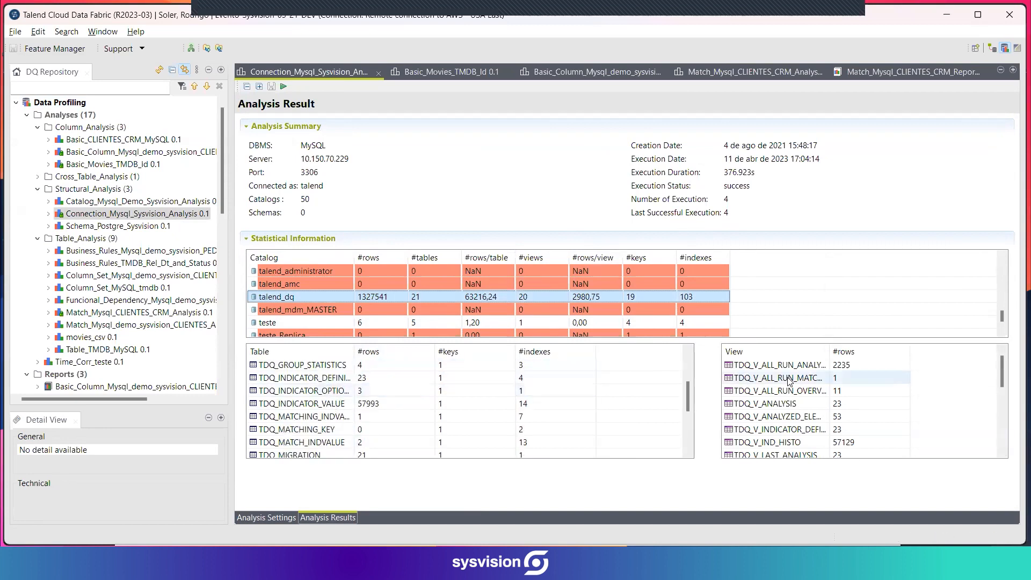
{"action": "scroll", "coordinate": [778, 392], "scroll_direction": "down", "scroll_amount": 3}
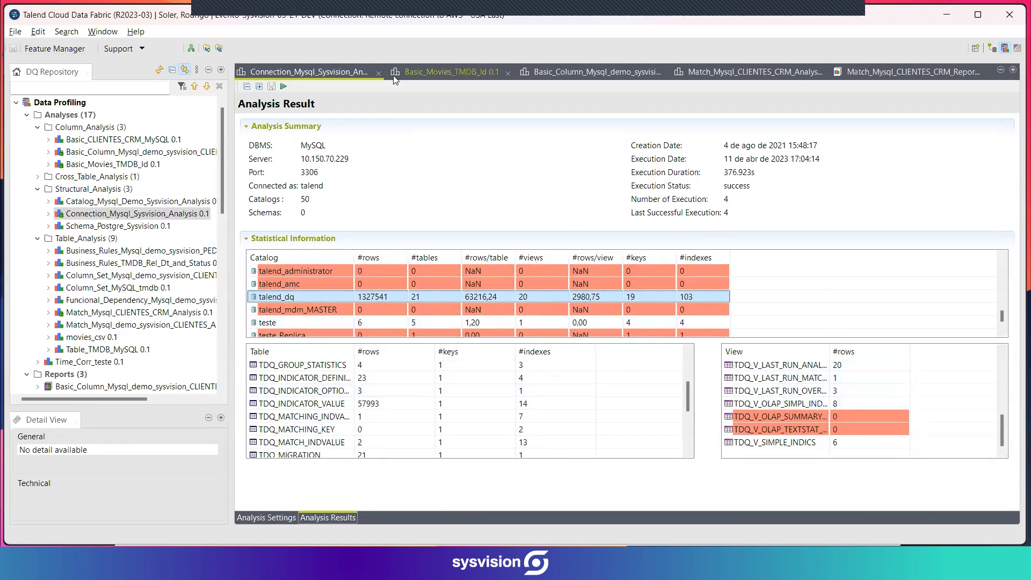
Open the Basic_Movies_TMDB_Id column analysis and look over its metadata, data preview and analyzed columns.
{"action": "left_click", "coordinate": [445, 72]}
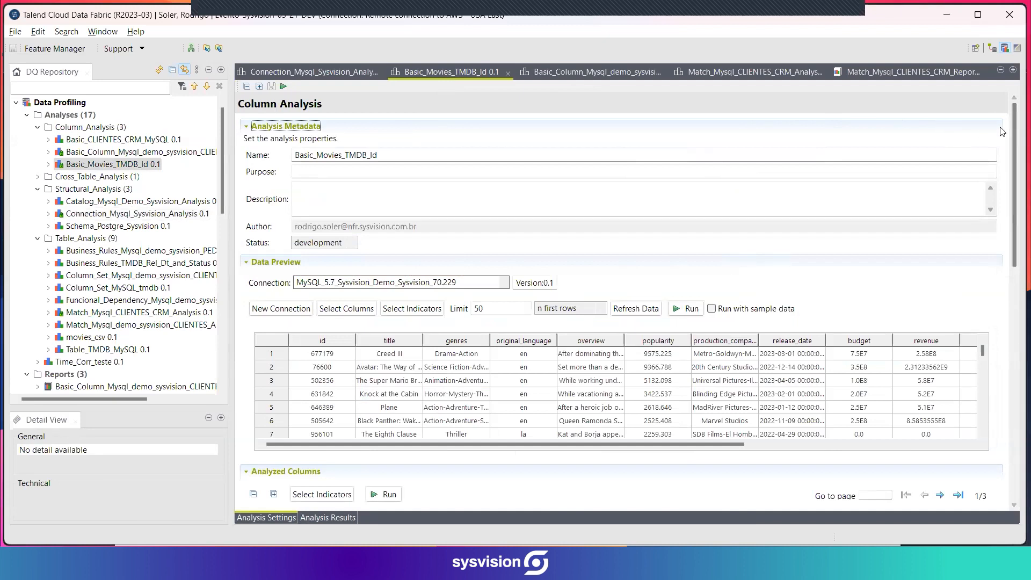
{"action": "left_click_drag", "start_coordinate": [1015, 136], "coordinate": [1011, 146]}
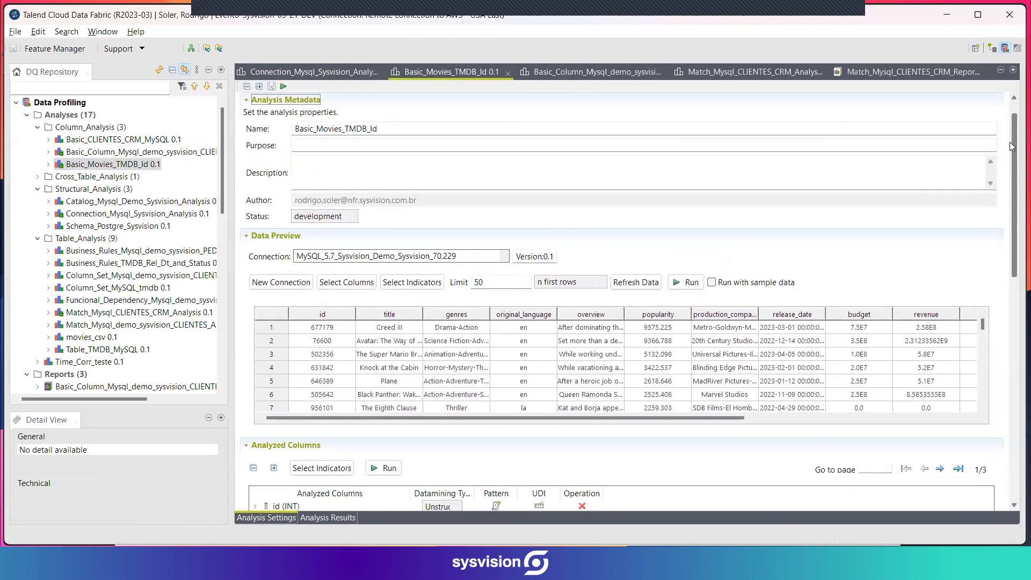
{"action": "left_click_drag", "start_coordinate": [1012, 146], "coordinate": [1015, 183]}
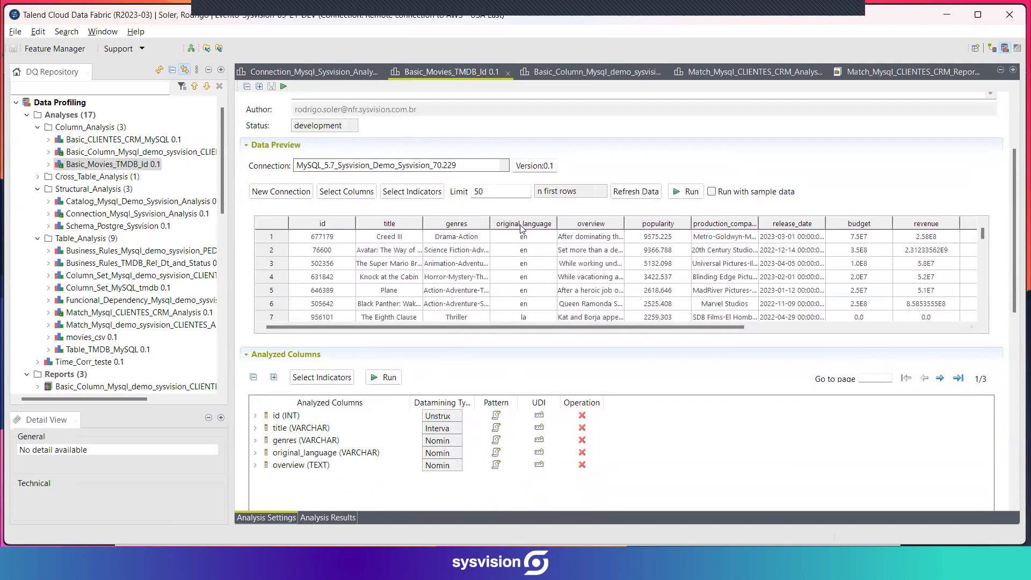
{"action": "left_click_drag", "start_coordinate": [676, 327], "coordinate": [661, 342]}
{"action": "left_click_drag", "start_coordinate": [1013, 232], "coordinate": [1015, 296]}
Open the indicator selection with non-applicable indicators hidden, and maximize it without the help pane.
{"action": "left_click", "coordinate": [318, 209]}
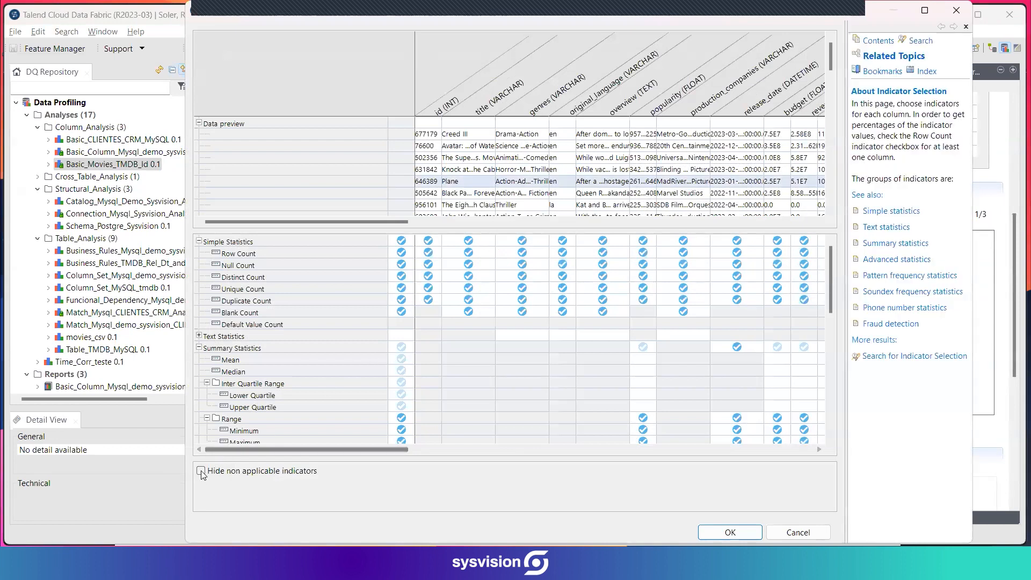
{"action": "left_click", "coordinate": [201, 471]}
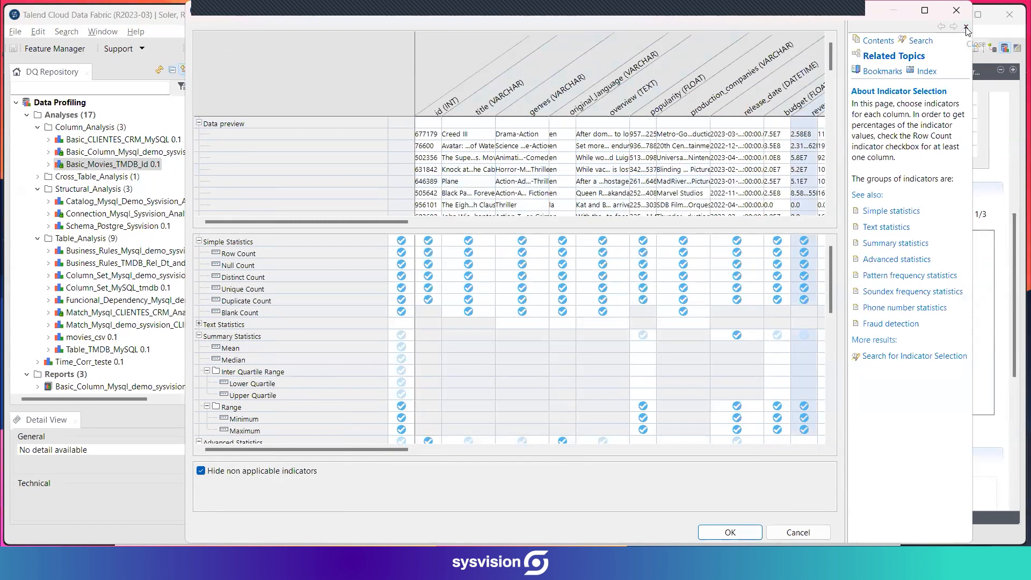
{"action": "left_click", "coordinate": [966, 27]}
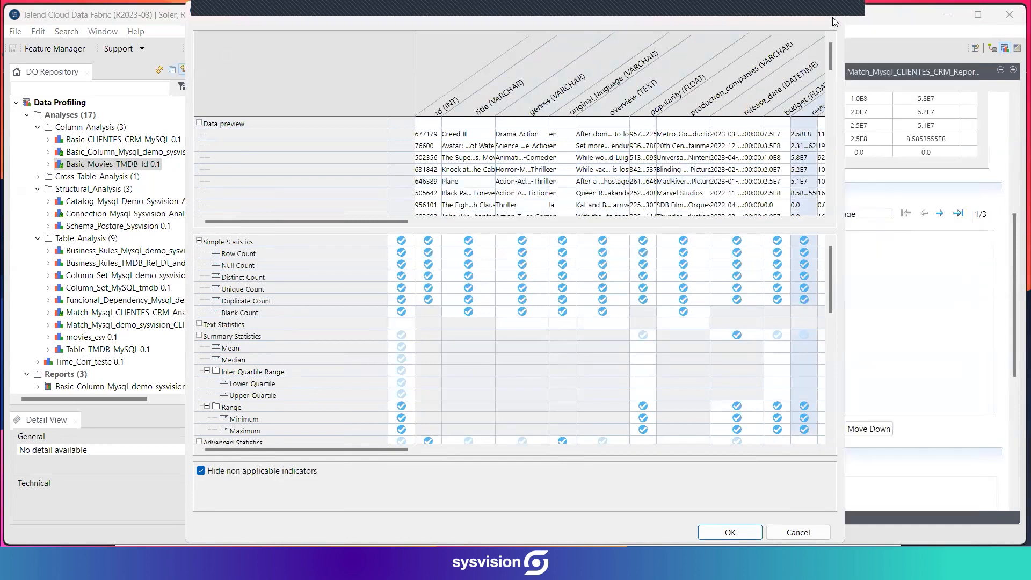
{"action": "double_click", "coordinate": [798, 10]}
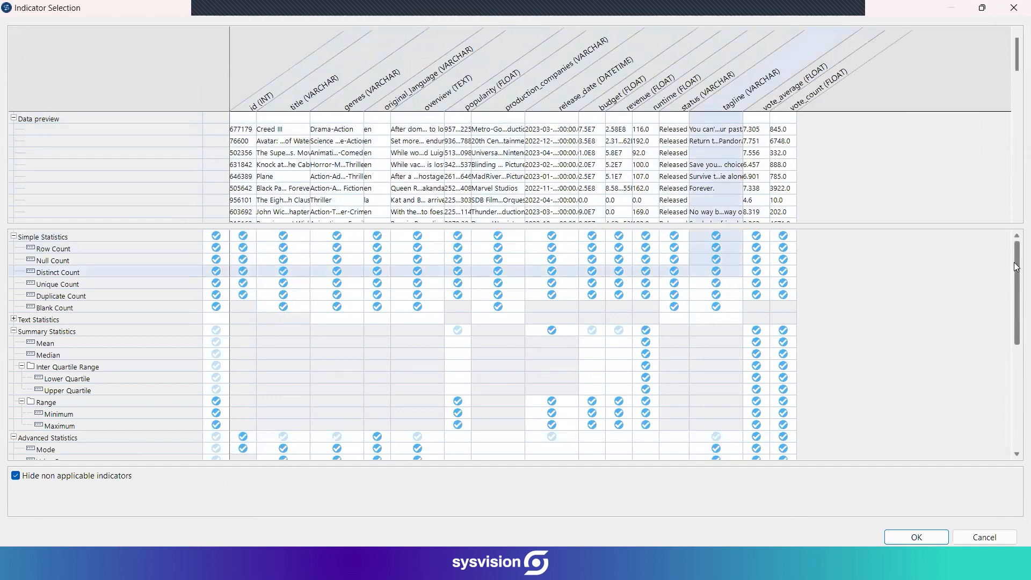
Examine the indicators chosen for each column, from simple statistics to patterns, and leave the selection without applying changes.
{"action": "left_click_drag", "start_coordinate": [1014, 263], "coordinate": [1013, 254]}
{"action": "left_click_drag", "start_coordinate": [1011, 268], "coordinate": [1011, 290]}
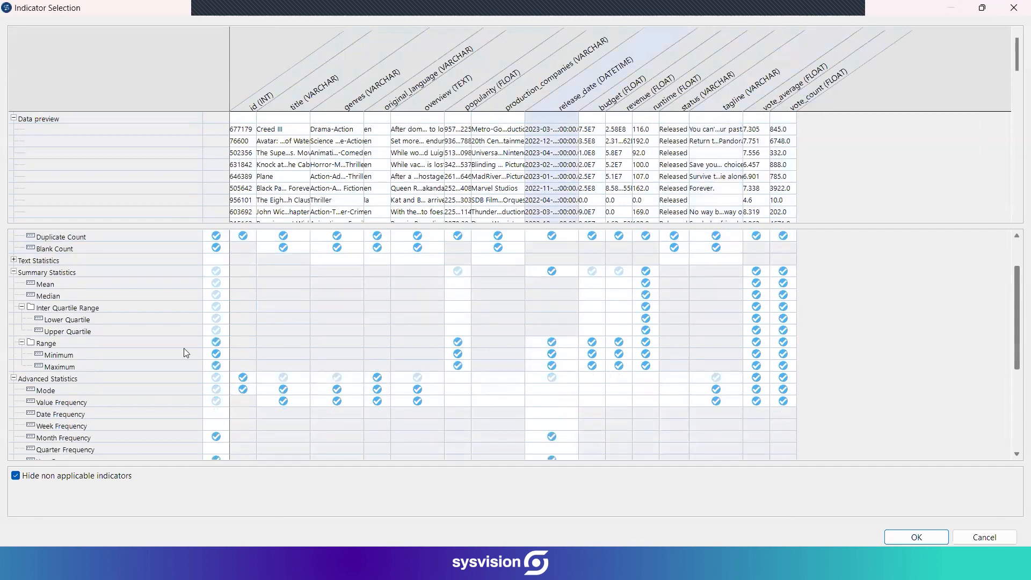
{"action": "scroll", "coordinate": [908, 347], "scroll_direction": "down", "scroll_amount": 2}
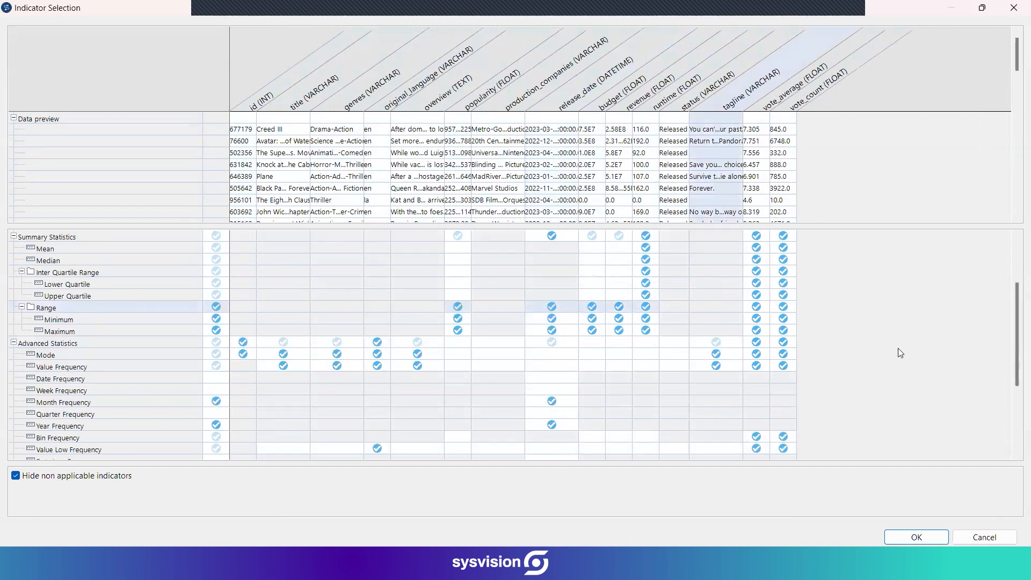
{"action": "scroll", "coordinate": [907, 331], "scroll_direction": "down", "scroll_amount": 1}
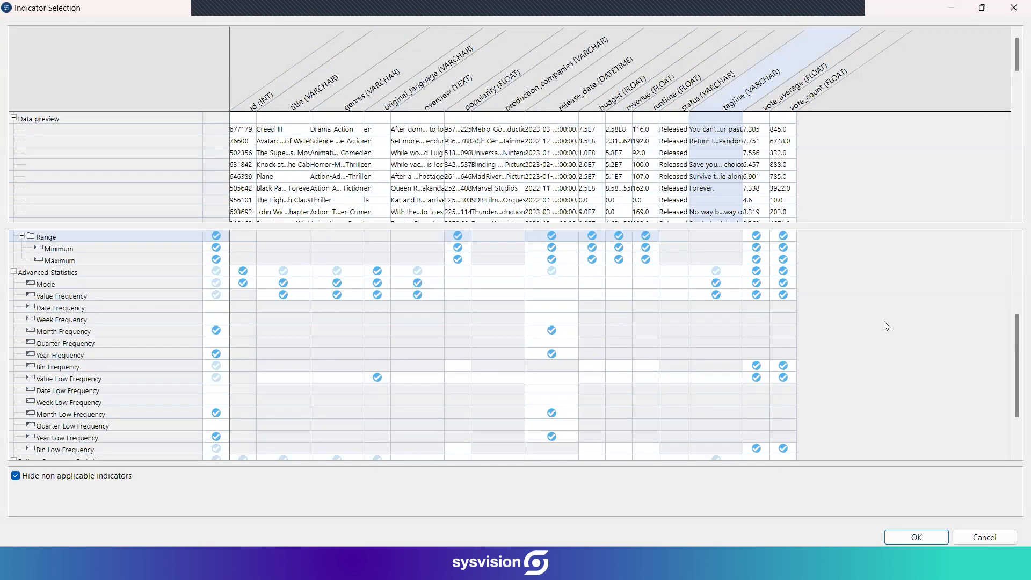
{"action": "scroll", "coordinate": [882, 324], "scroll_direction": "down", "scroll_amount": 1}
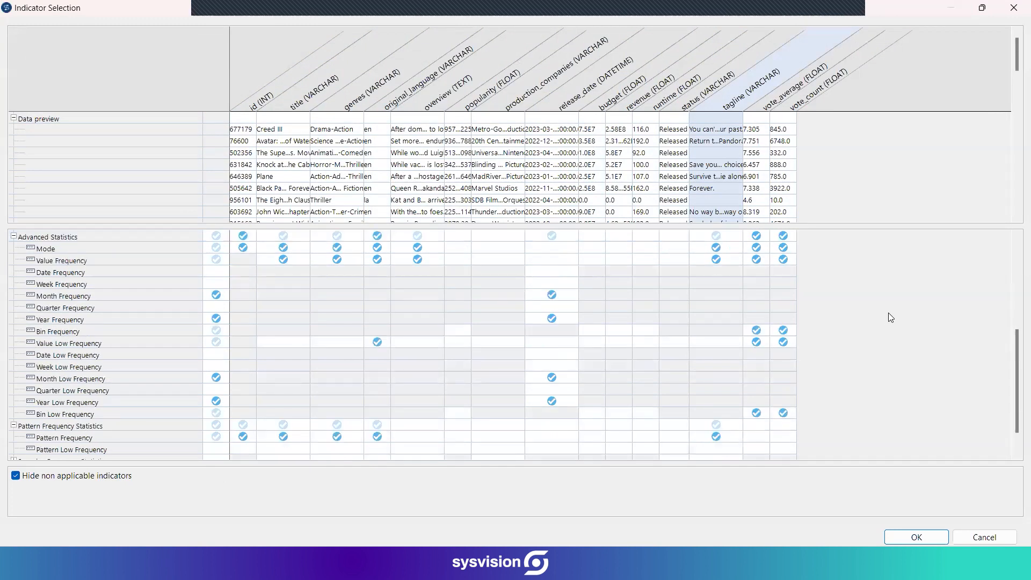
{"action": "scroll", "coordinate": [888, 312], "scroll_direction": "down", "scroll_amount": 1}
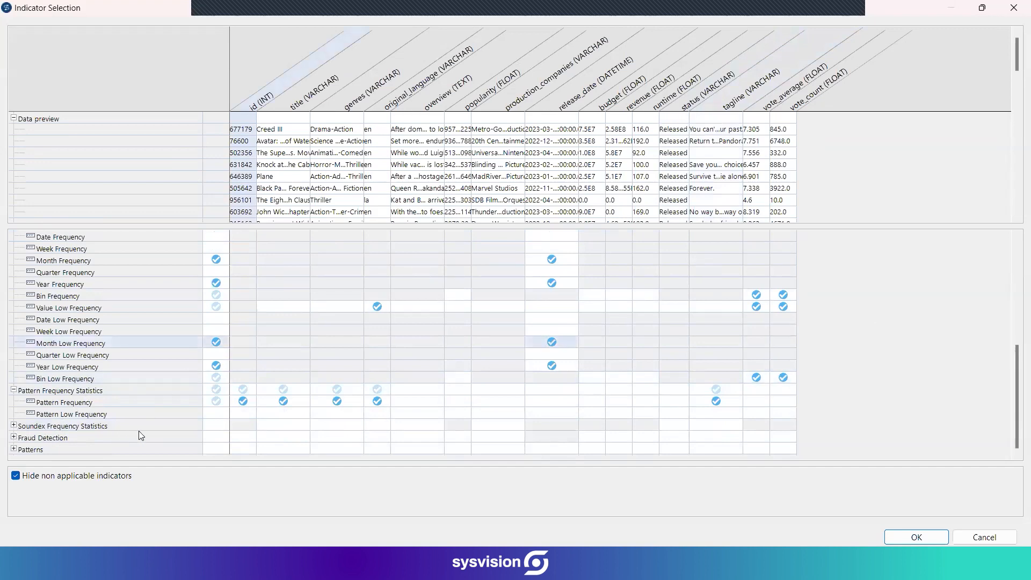
{"action": "scroll", "coordinate": [1016, 353], "scroll_direction": "up", "scroll_amount": 1}
{"action": "left_click_drag", "start_coordinate": [1017, 353], "coordinate": [1013, 262]}
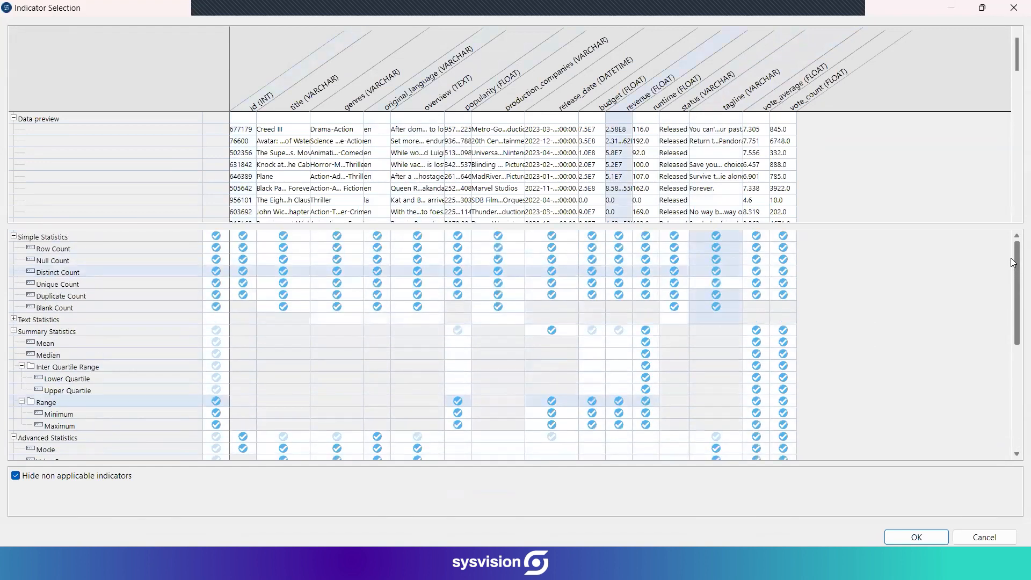
{"action": "left_click", "coordinate": [985, 537]}
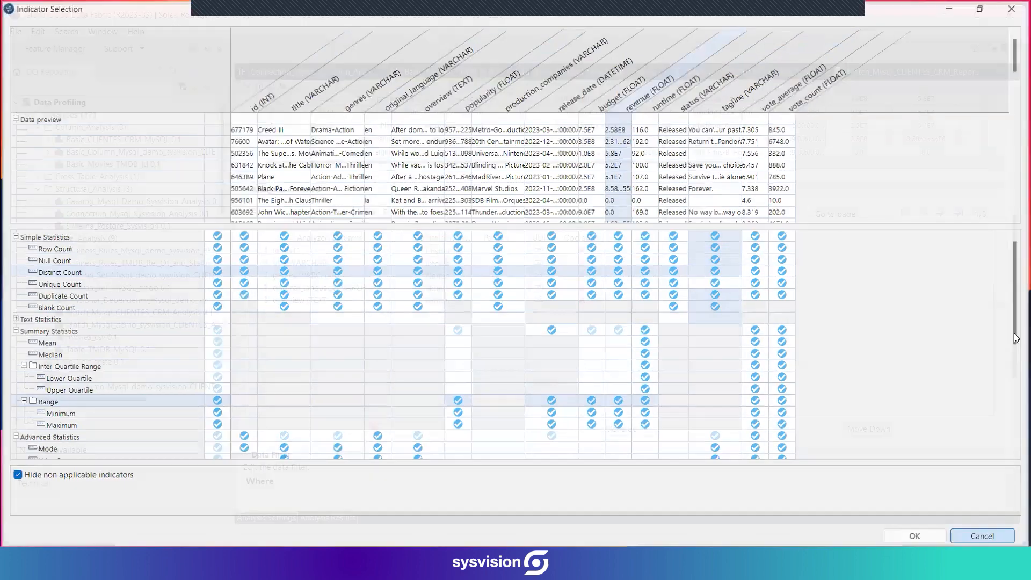
Look over the data filter and analysis parameters of Basic_Movies_TMDB_Id, and open its analysis results.
{"action": "scroll", "coordinate": [599, 409], "scroll_direction": "down", "scroll_amount": 8}
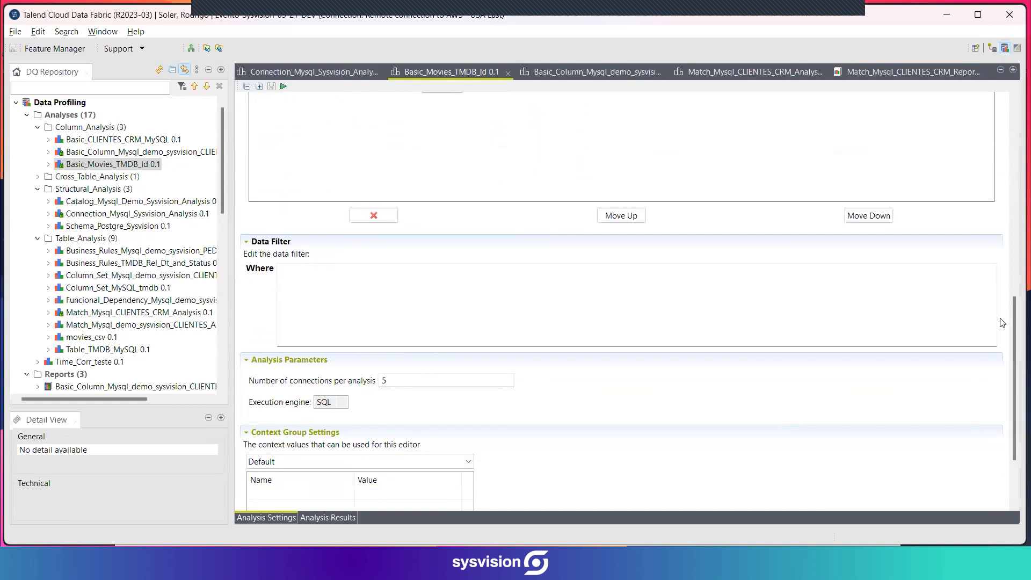
{"action": "left_click_drag", "start_coordinate": [1011, 330], "coordinate": [983, 101]}
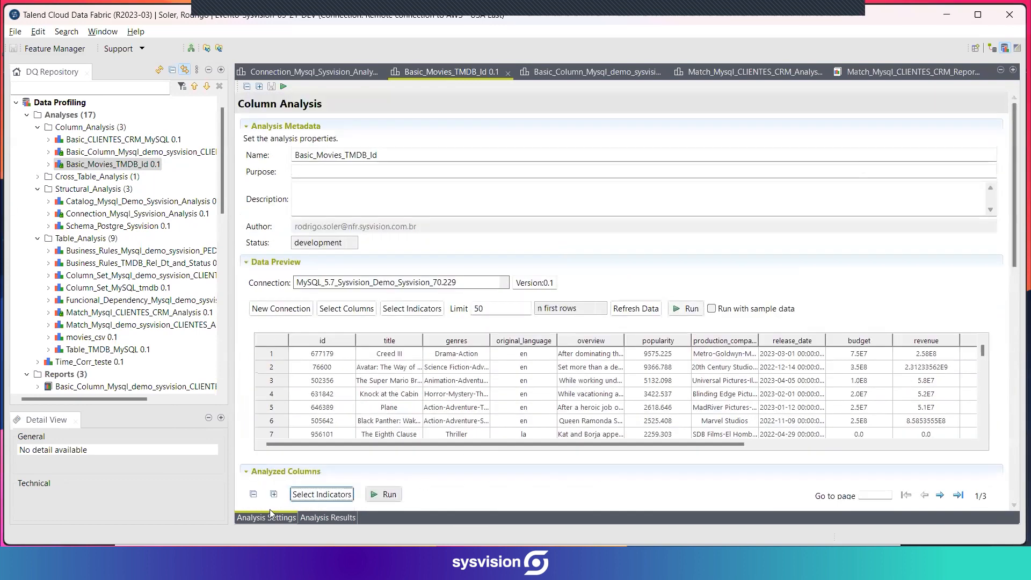
{"action": "left_click", "coordinate": [317, 517]}
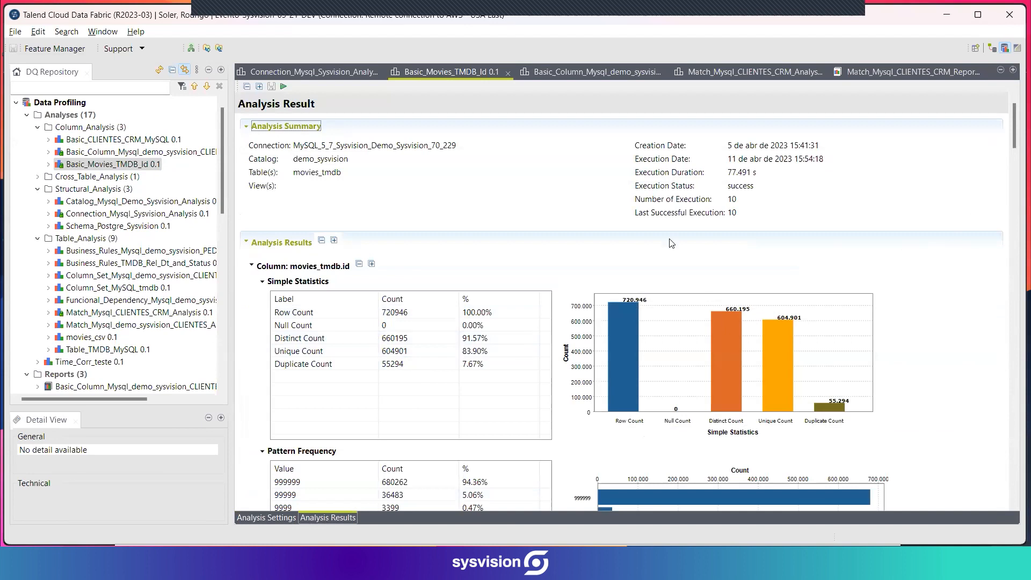
Examine the movies_tmdb.id results: simple statistics with the duplicate count, pattern frequency, summary statistics and mode.
{"action": "left_click_drag", "start_coordinate": [1013, 129], "coordinate": [1012, 139]}
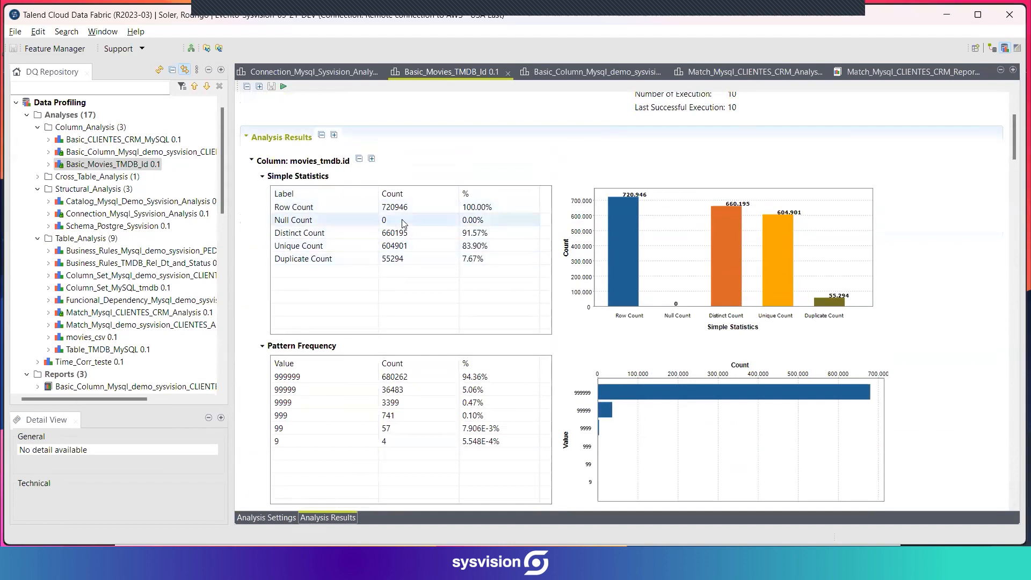
{"action": "left_click", "coordinate": [345, 260]}
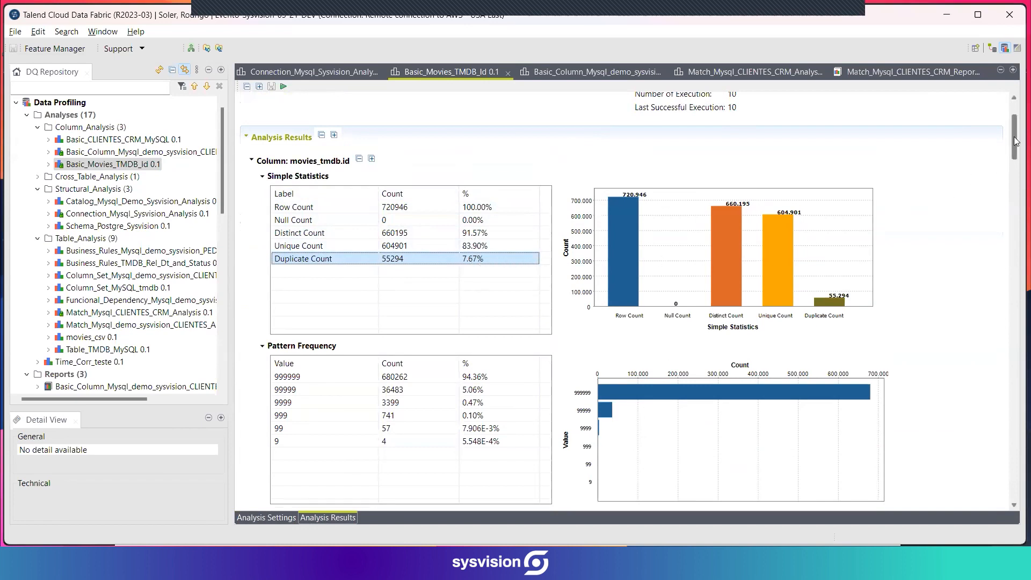
{"action": "left_click_drag", "start_coordinate": [1014, 141], "coordinate": [1016, 164]}
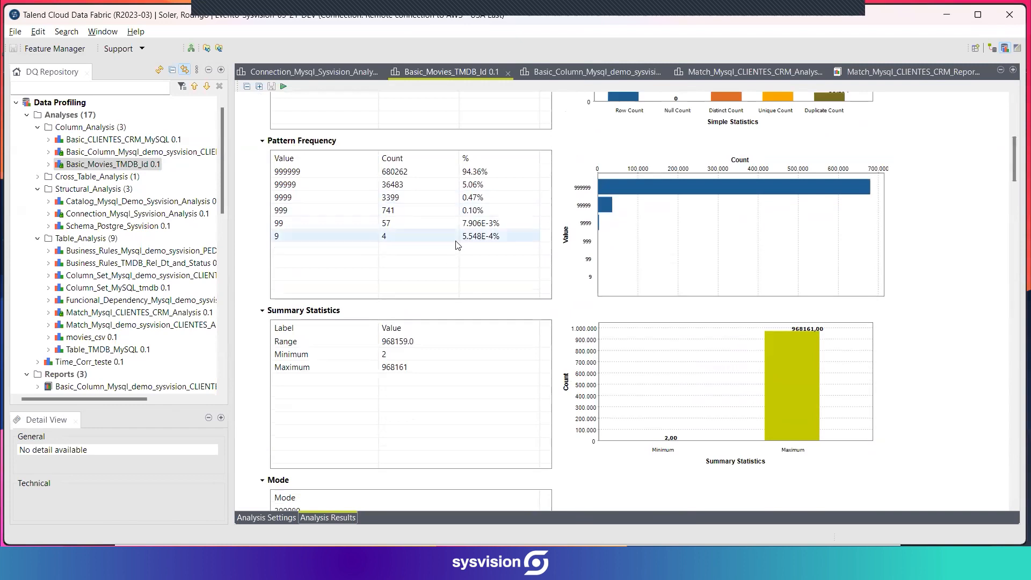
{"action": "scroll", "coordinate": [517, 321], "scroll_direction": "down", "scroll_amount": 3}
{"action": "scroll", "coordinate": [606, 395], "scroll_direction": "down", "scroll_amount": 4}
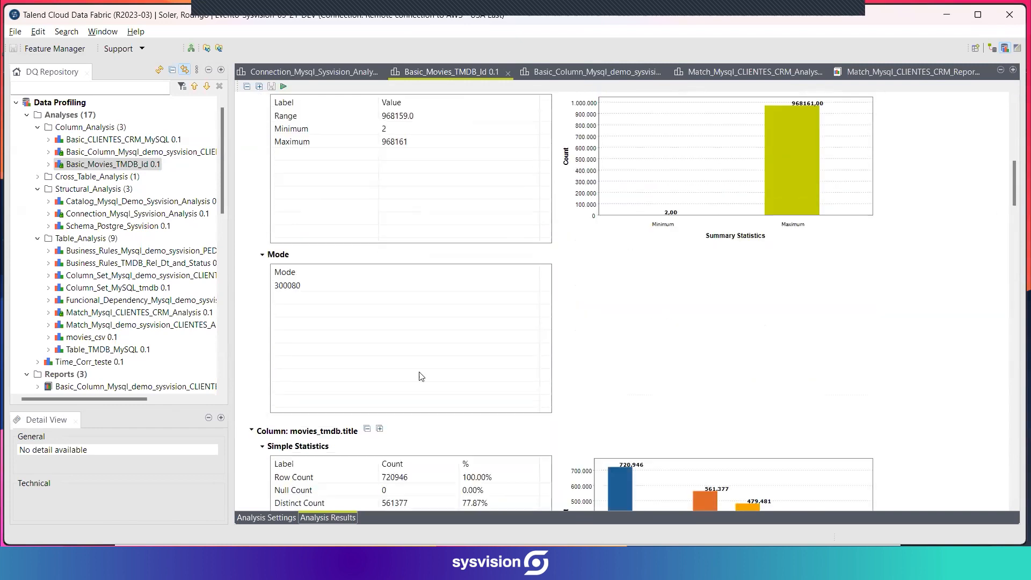
Examine the simple statistics of the movies_tmdb.title column, singling out its duplicate count.
{"action": "scroll", "coordinate": [725, 295], "scroll_direction": "down", "scroll_amount": 2}
{"action": "scroll", "coordinate": [867, 272], "scroll_direction": "down", "scroll_amount": 3}
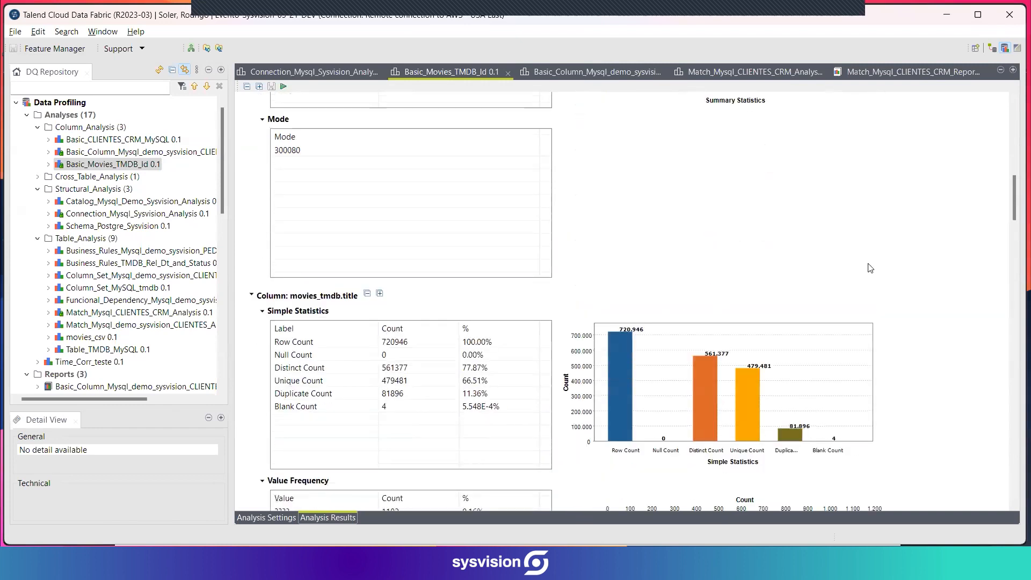
{"action": "scroll", "coordinate": [875, 202], "scroll_direction": "down", "scroll_amount": 2}
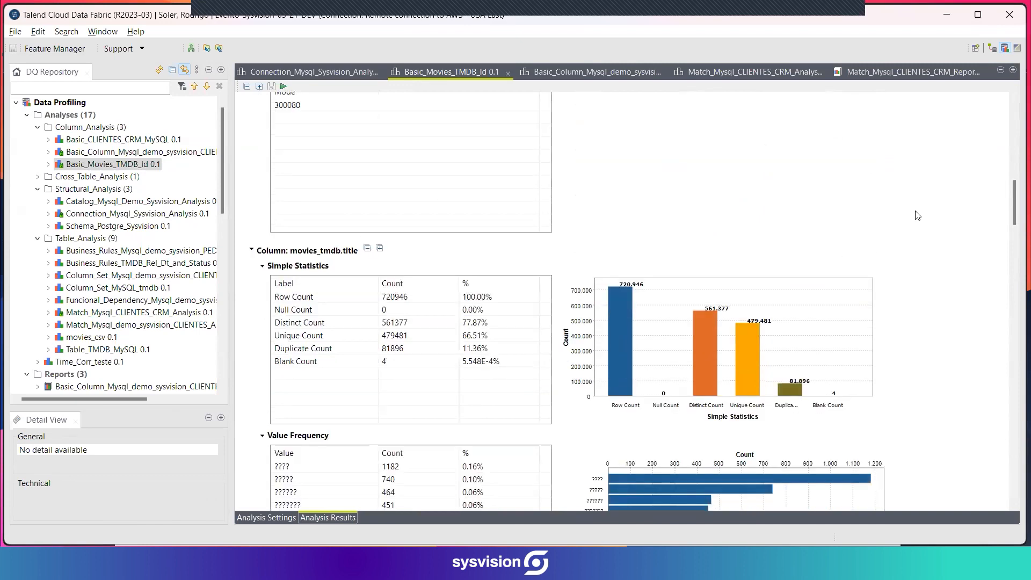
{"action": "scroll", "coordinate": [947, 223], "scroll_direction": "down", "scroll_amount": 2}
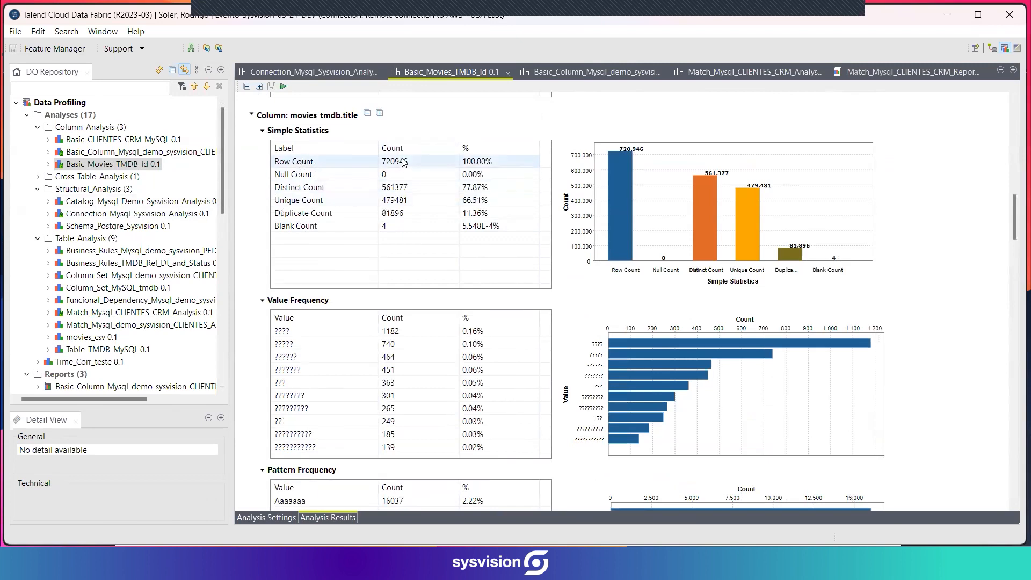
{"action": "left_click", "coordinate": [469, 217]}
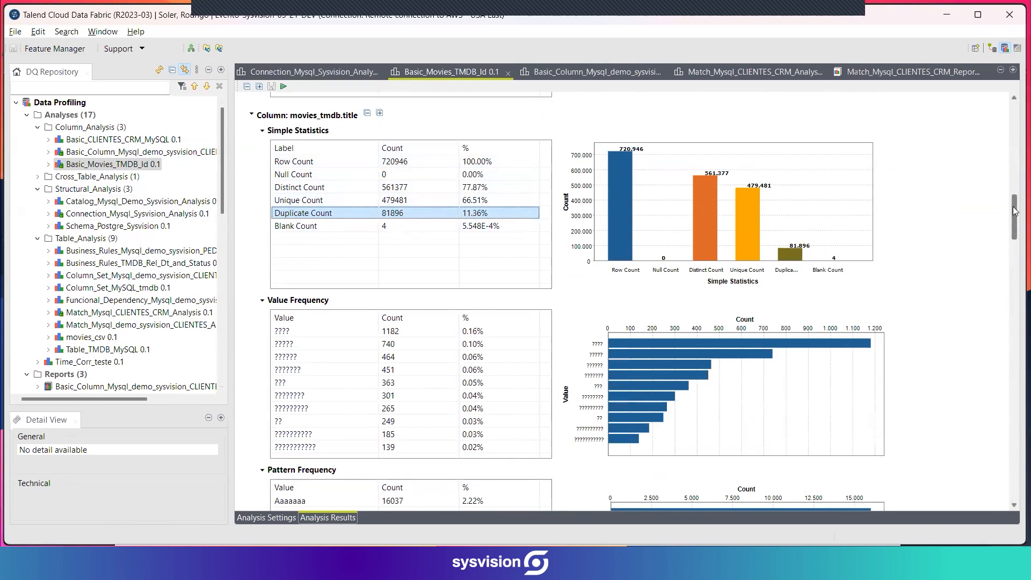
View the rows behind the title value "????" in the Value Frequency table and look through the returned records.
{"action": "left_click_drag", "start_coordinate": [1014, 211], "coordinate": [1016, 229]}
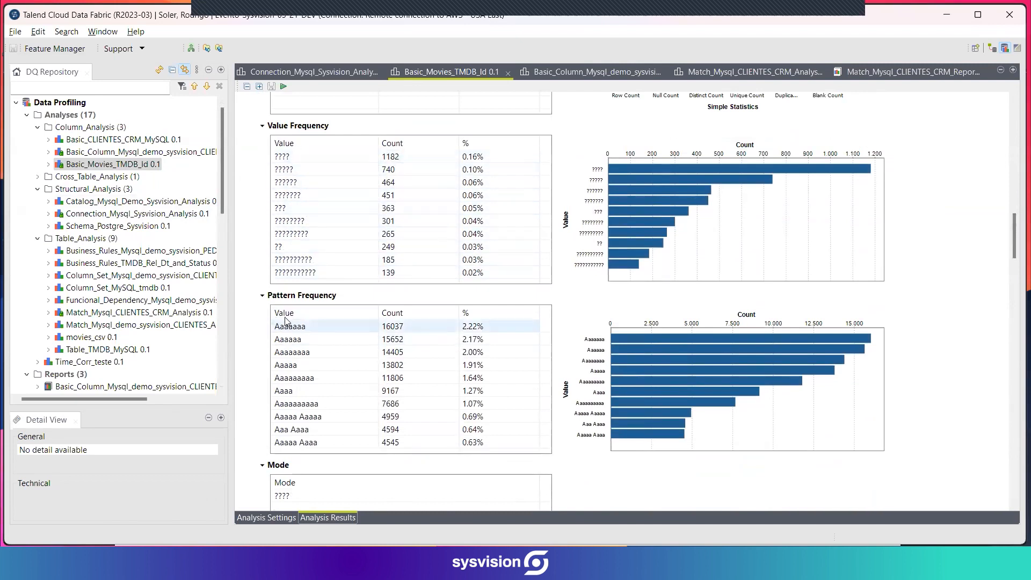
{"action": "left_click", "coordinate": [287, 160]}
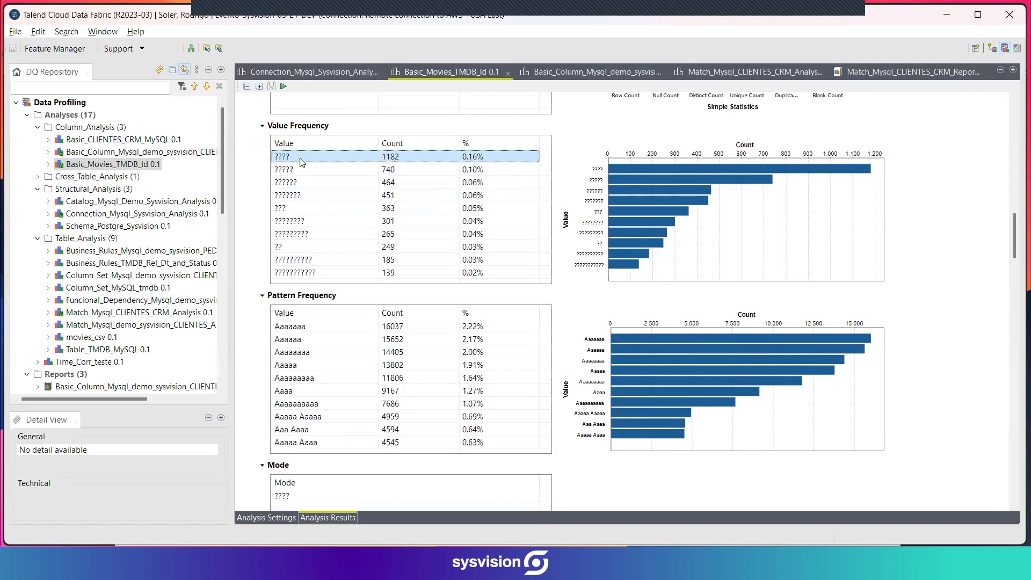
{"action": "right_click", "coordinate": [301, 158]}
{"action": "left_click", "coordinate": [339, 171]}
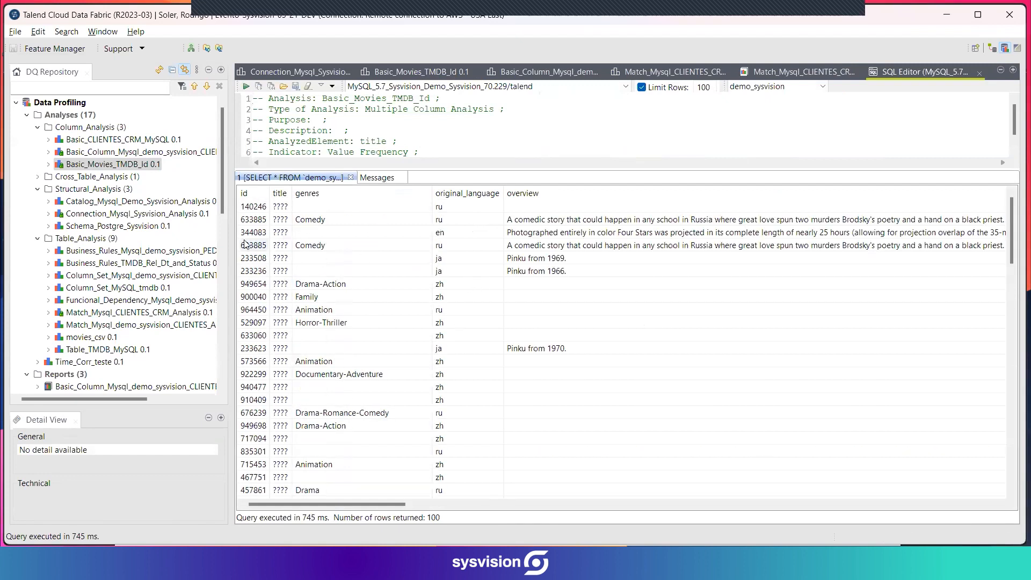
{"action": "scroll", "coordinate": [258, 244], "scroll_direction": "down", "scroll_amount": 4}
{"action": "scroll", "coordinate": [283, 252], "scroll_direction": "up", "scroll_amount": 4}
{"action": "scroll", "coordinate": [462, 280], "scroll_direction": "down", "scroll_amount": 5}
{"action": "scroll", "coordinate": [459, 294], "scroll_direction": "up", "scroll_amount": 5}
{"action": "scroll", "coordinate": [457, 309], "scroll_direction": "down", "scroll_amount": 3}
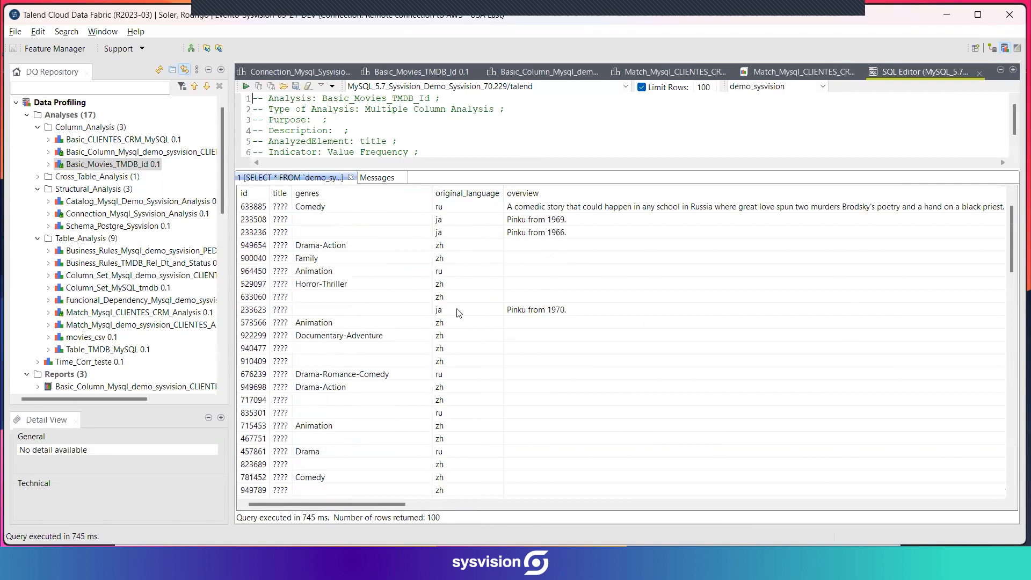
Copy the id 140246 from the first row of the query results.
{"action": "scroll", "coordinate": [460, 311], "scroll_direction": "up", "scroll_amount": 3}
{"action": "left_click", "coordinate": [253, 206]}
{"action": "right_click", "coordinate": [255, 206]}
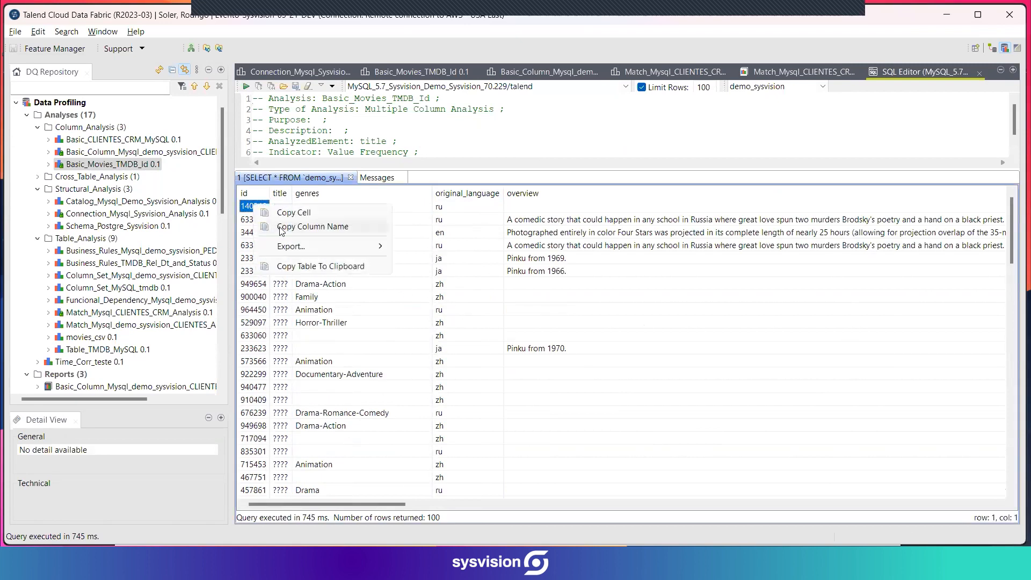
{"action": "left_click", "coordinate": [288, 214]}
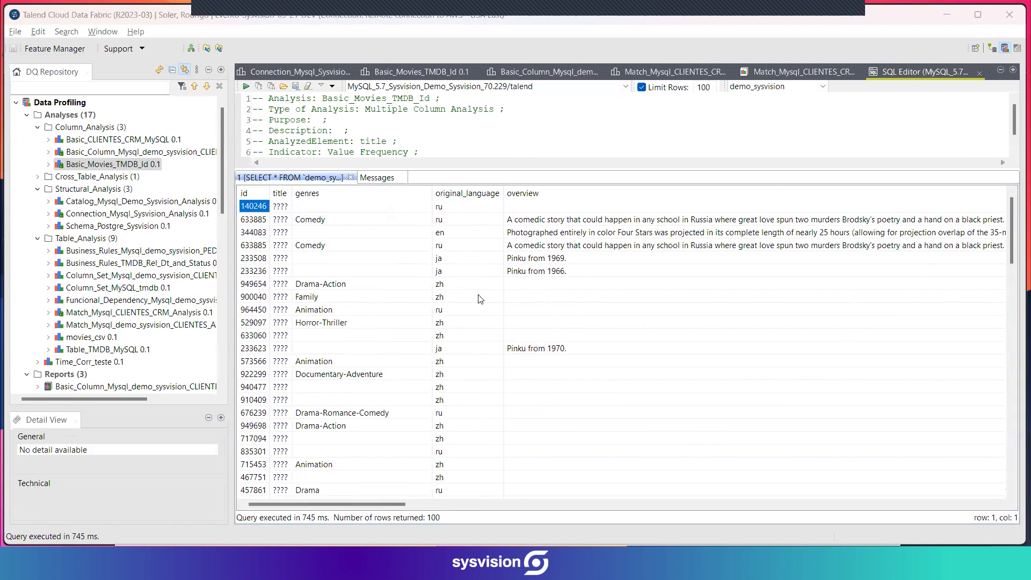
Switch to the Movies_TMDB.xlsx workbook in Excel and find the copied id 140246 in the id column.
{"action": "key", "text": "alt+Tab"}
{"action": "key", "text": "Tab"}
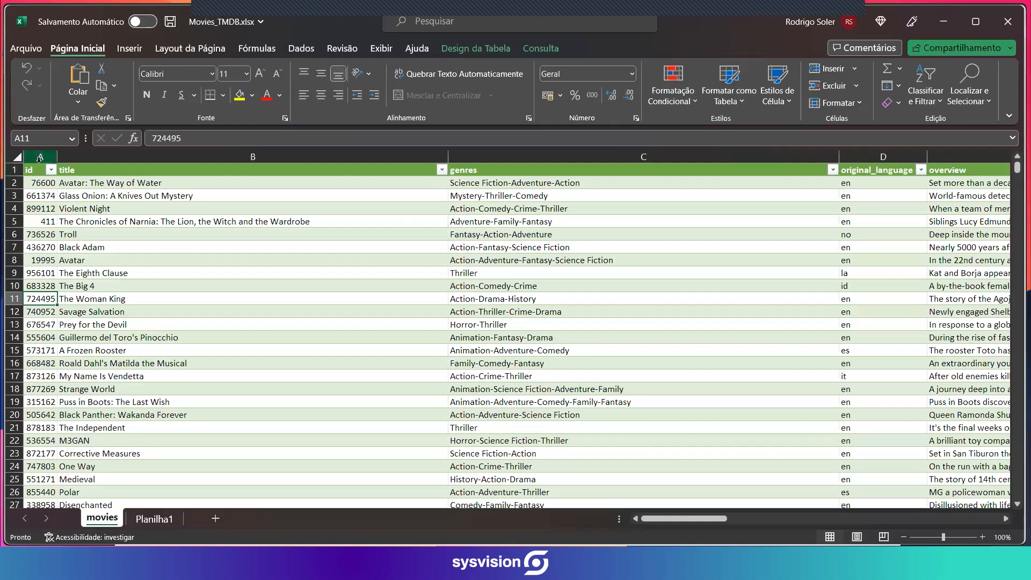
{"action": "left_click", "coordinate": [41, 156]}
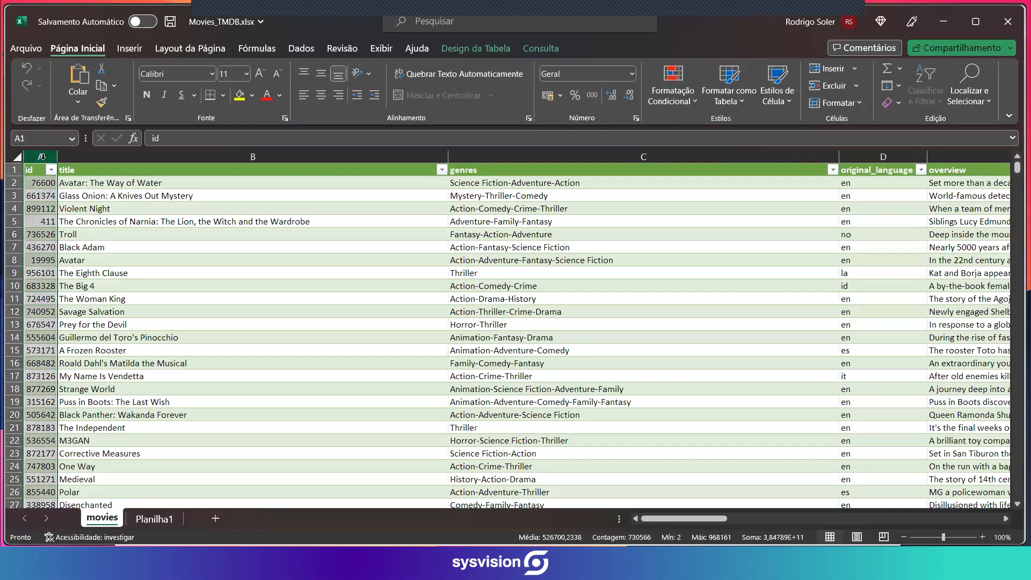
{"action": "key", "text": "ctrl+f"}
{"action": "key", "text": "ctrl+v"}
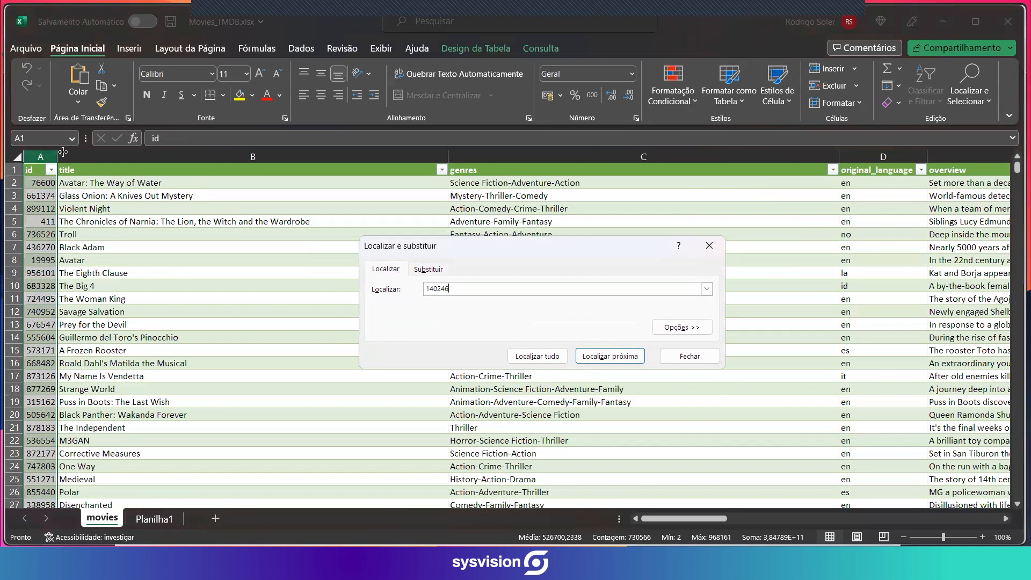
{"action": "key", "text": "Return"}
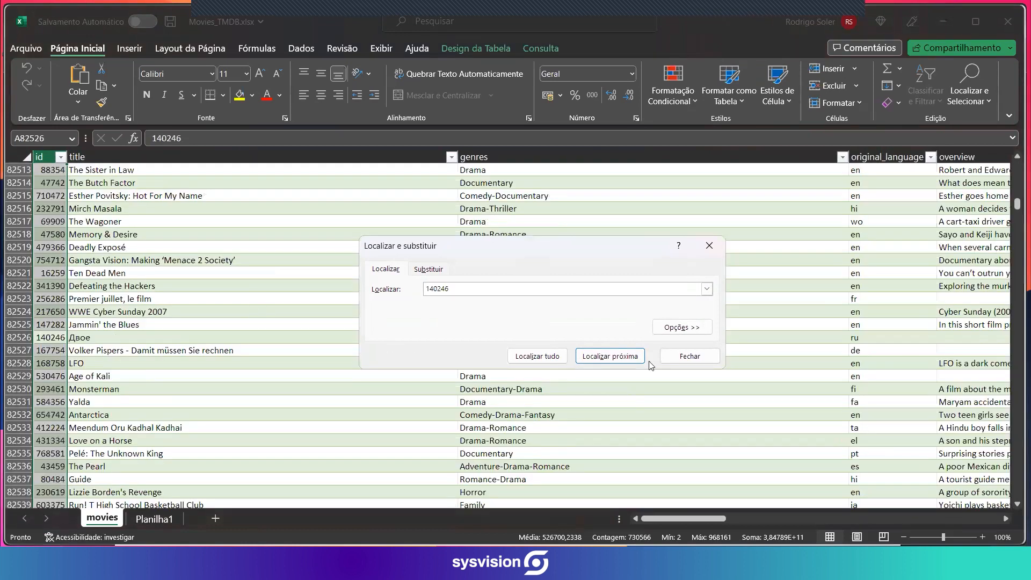
Select the title of the record with id 140246, and return to Talend Cloud Data Fabric, closing the SQL query results.
{"action": "left_click", "coordinate": [684, 356]}
{"action": "left_click", "coordinate": [74, 338]}
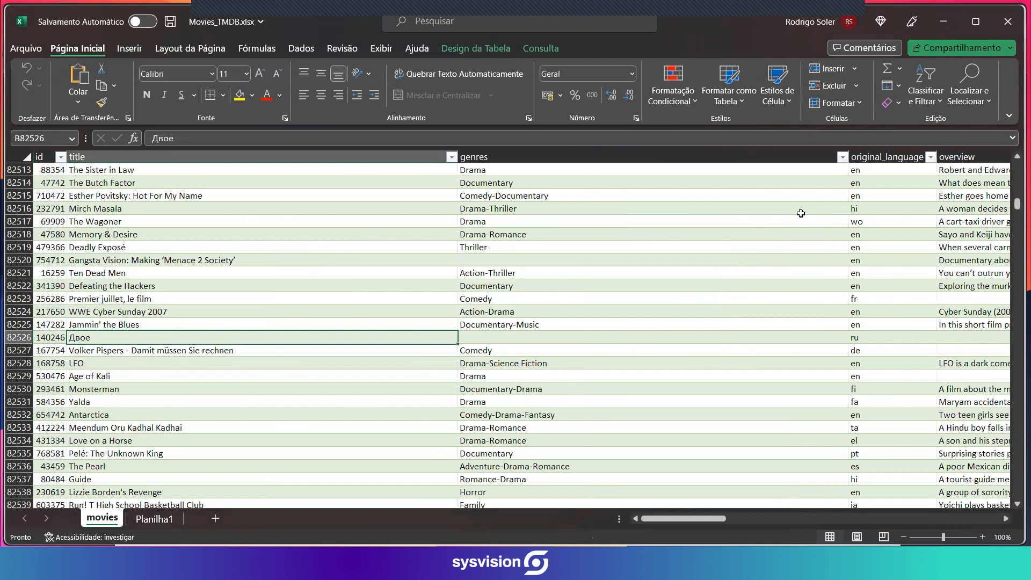
{"action": "key", "text": "alt+Tab"}
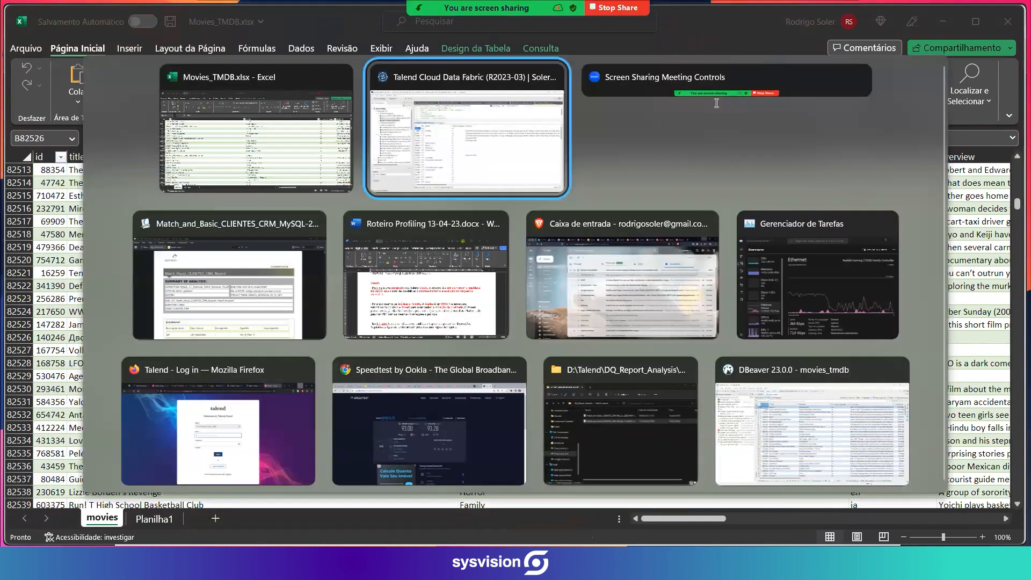
{"action": "left_click", "coordinate": [979, 74]}
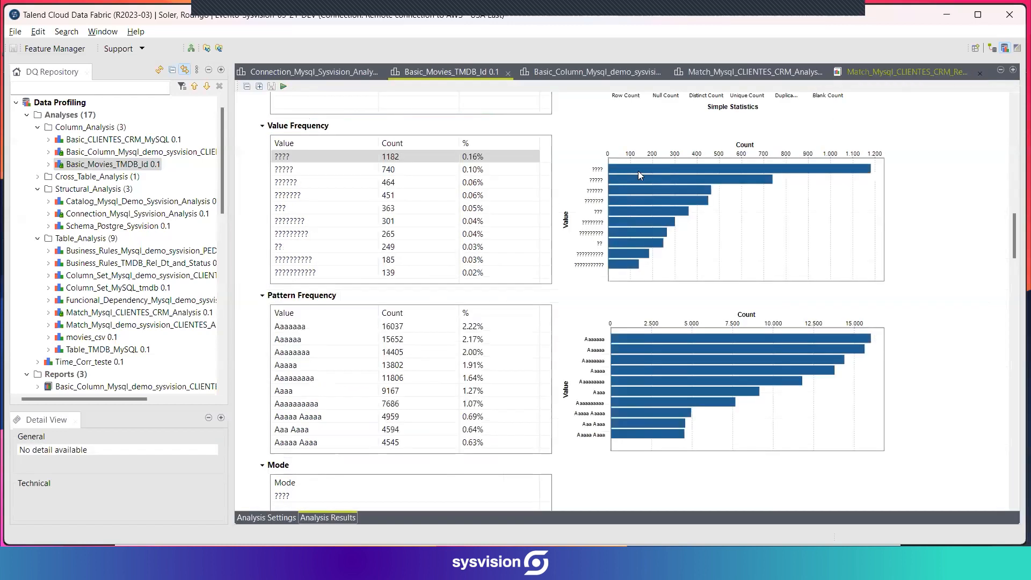
Look through the frequency tables and charts of the remaining movies_tmdb columns after title in the Basic_Movies_TMDB_Id results.
{"action": "scroll", "coordinate": [864, 286], "scroll_direction": "down", "scroll_amount": 10}
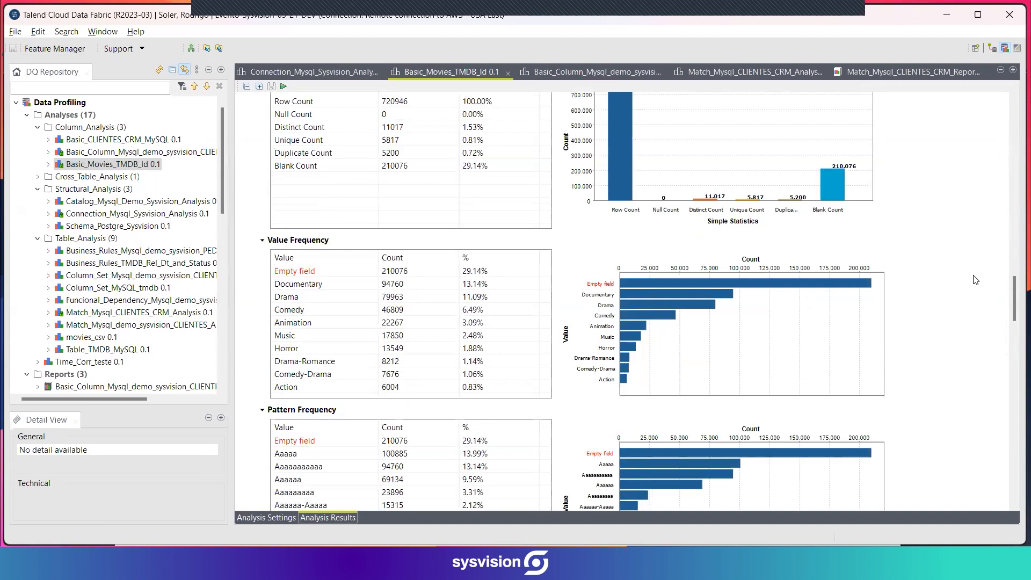
{"action": "scroll", "coordinate": [892, 299], "scroll_direction": "down", "scroll_amount": 10}
{"action": "scroll", "coordinate": [905, 290], "scroll_direction": "down", "scroll_amount": 8}
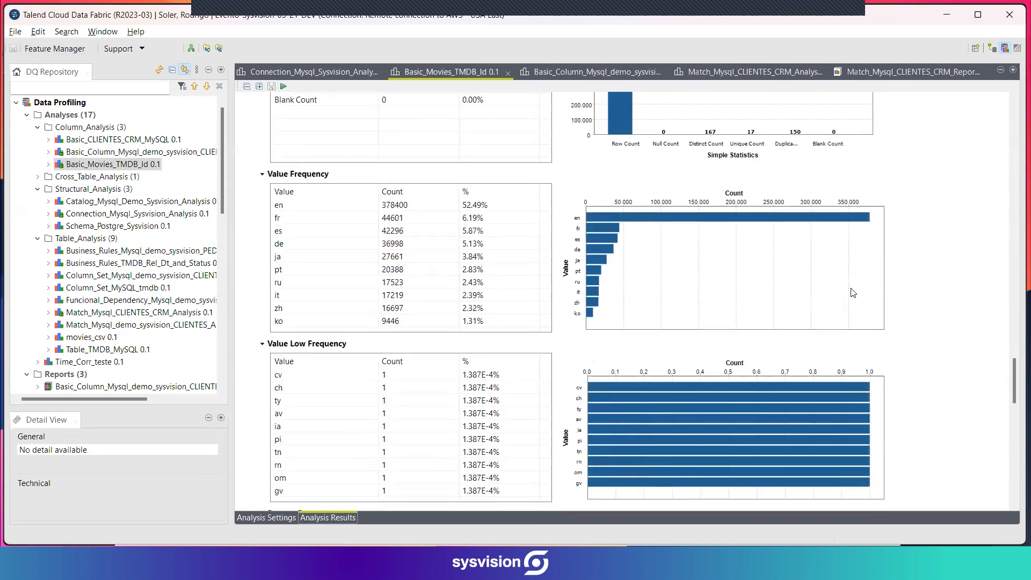
{"action": "scroll", "coordinate": [912, 297], "scroll_direction": "up", "scroll_amount": 2}
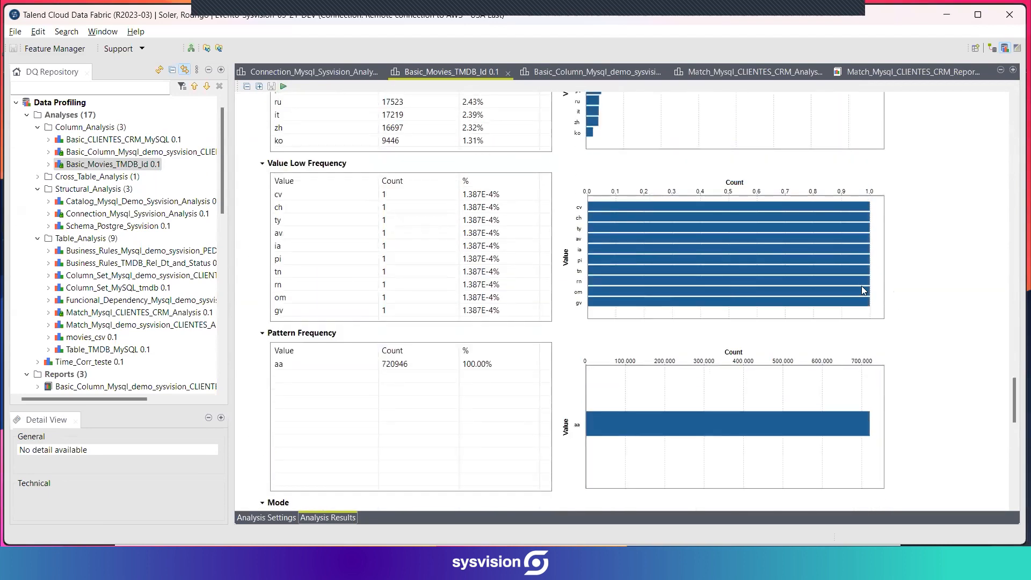
{"action": "scroll", "coordinate": [932, 292], "scroll_direction": "down", "scroll_amount": 10}
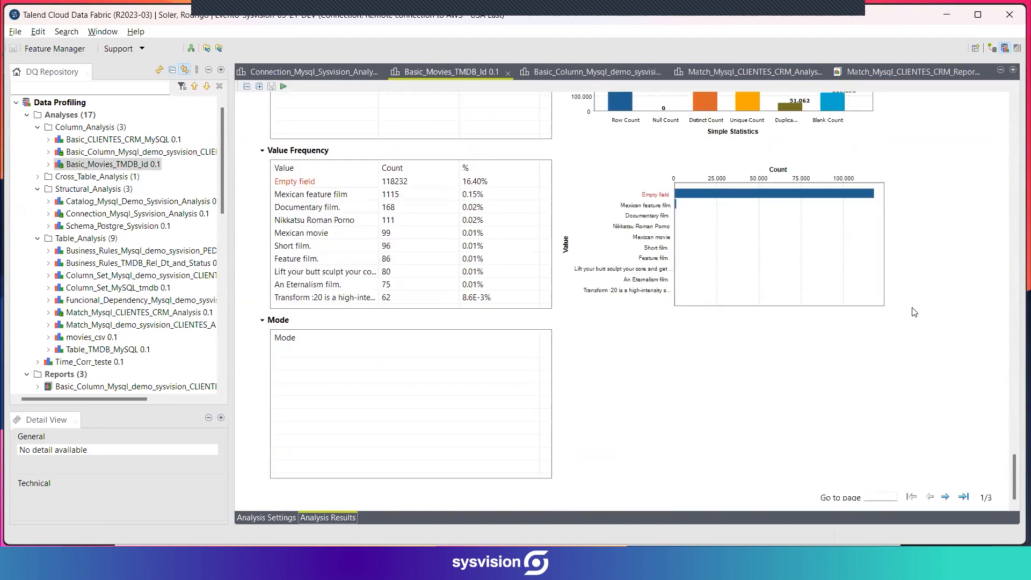
Bring up the already open CLIENTES email column analysis and review its metadata, data preview and analyzed columns.
{"action": "left_click", "coordinate": [572, 76]}
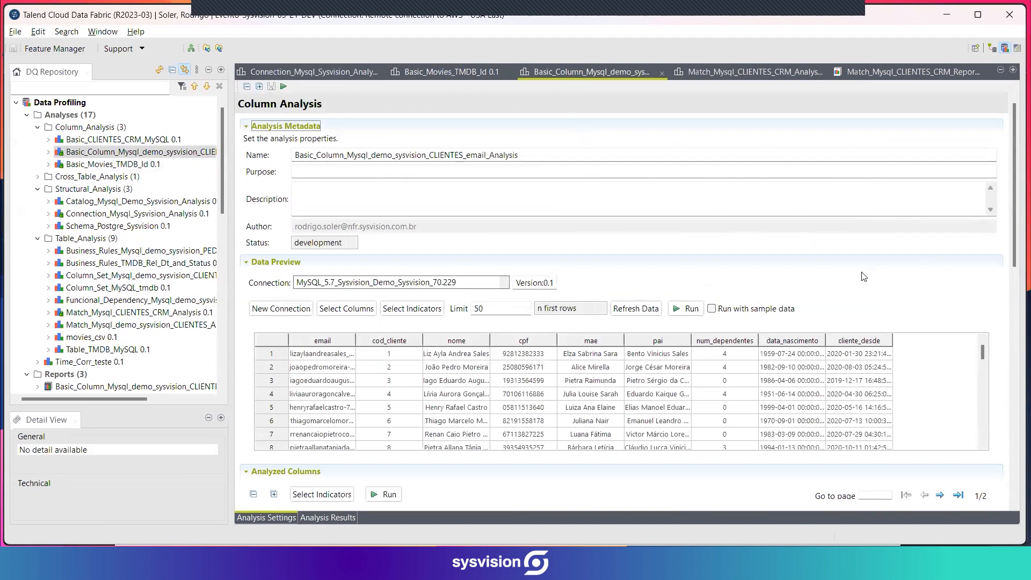
{"action": "scroll", "coordinate": [870, 288], "scroll_direction": "down", "scroll_amount": 2}
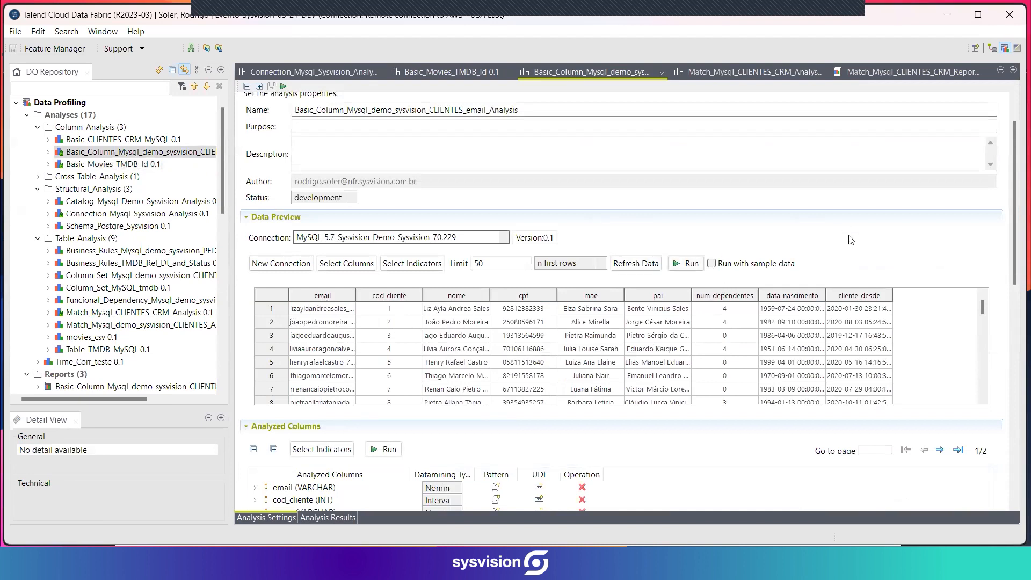
{"action": "left_click_drag", "start_coordinate": [1015, 212], "coordinate": [1015, 284]}
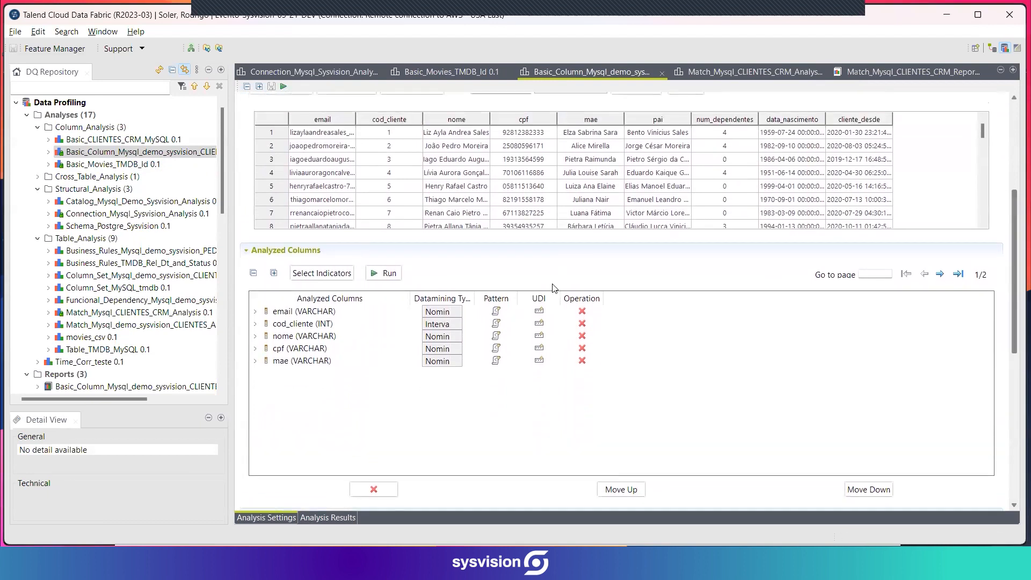
Review the indicators selected for the analyzed columns, down to the Email Address regex pattern, and leave the selection without changes.
{"action": "left_click", "coordinate": [321, 273]}
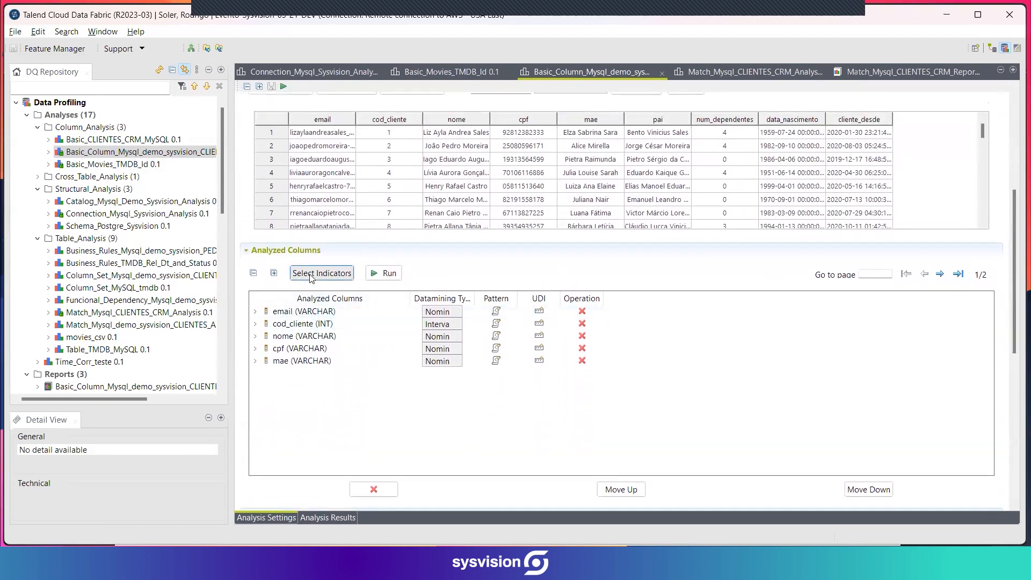
{"action": "scroll", "coordinate": [382, 363], "scroll_direction": "down", "scroll_amount": 15}
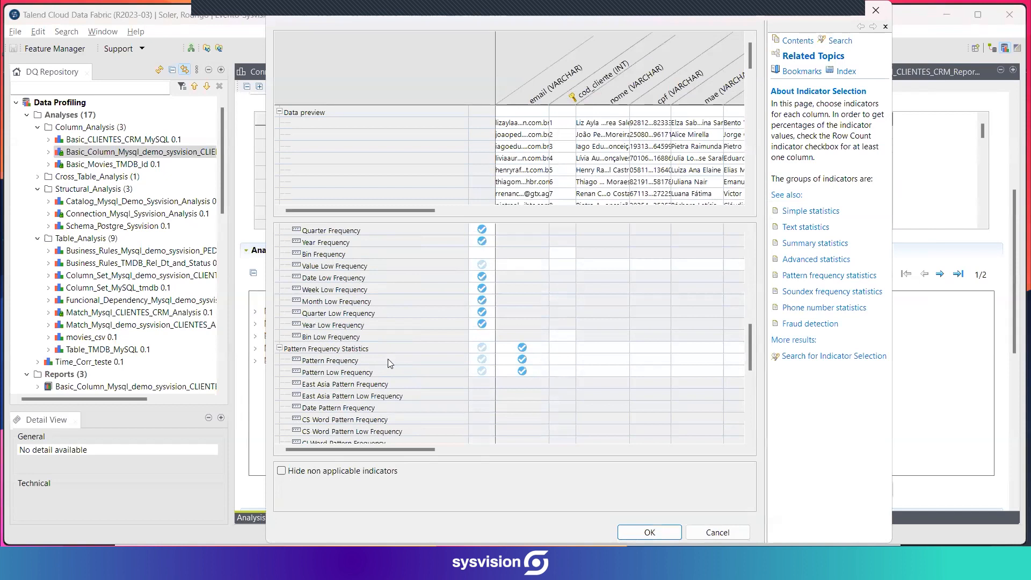
{"action": "scroll", "coordinate": [376, 330], "scroll_direction": "down", "scroll_amount": 3}
{"action": "scroll", "coordinate": [376, 330], "scroll_direction": "up", "scroll_amount": 3}
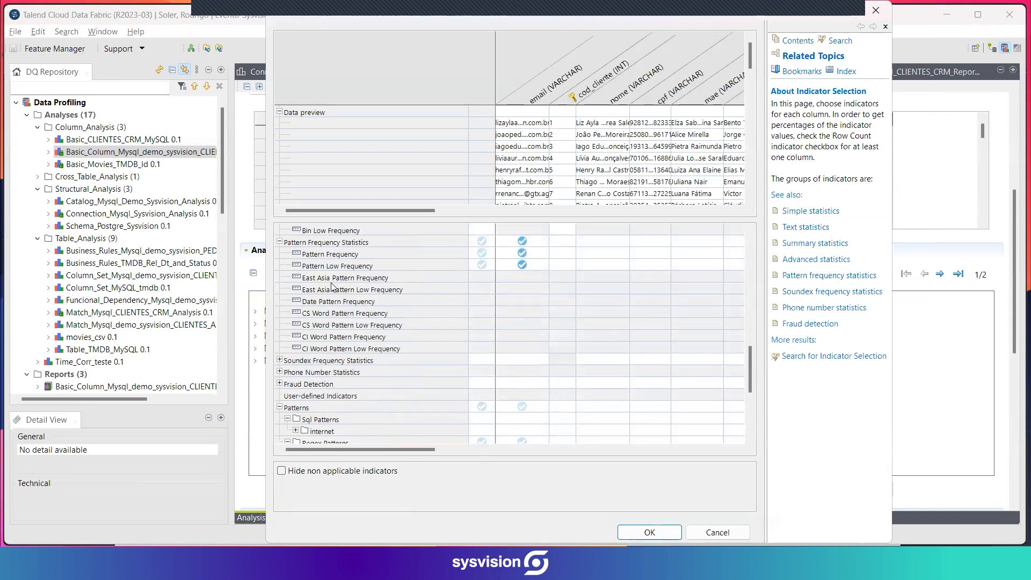
{"action": "scroll", "coordinate": [374, 332], "scroll_direction": "down", "scroll_amount": 5}
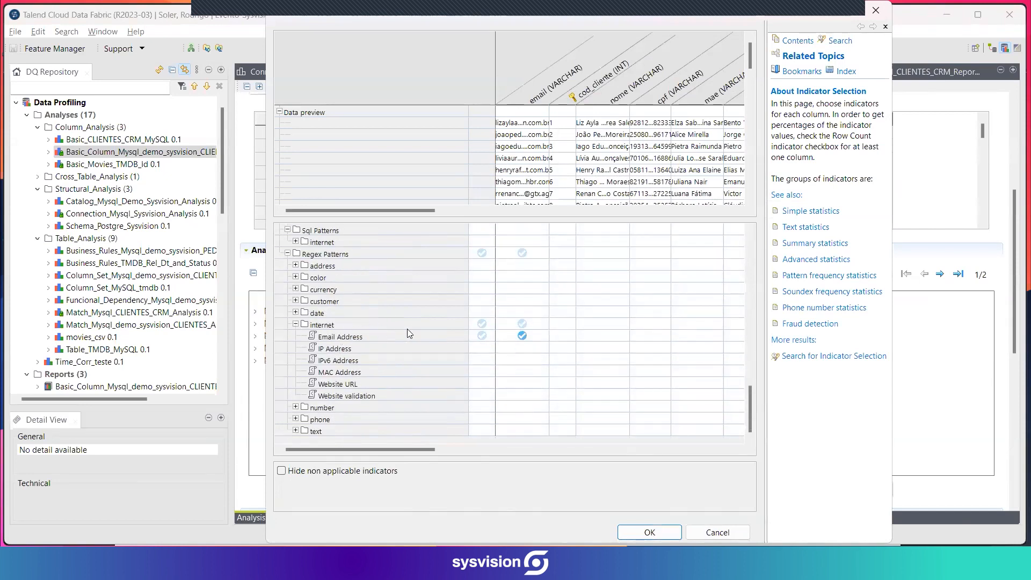
{"action": "left_click", "coordinate": [710, 533]}
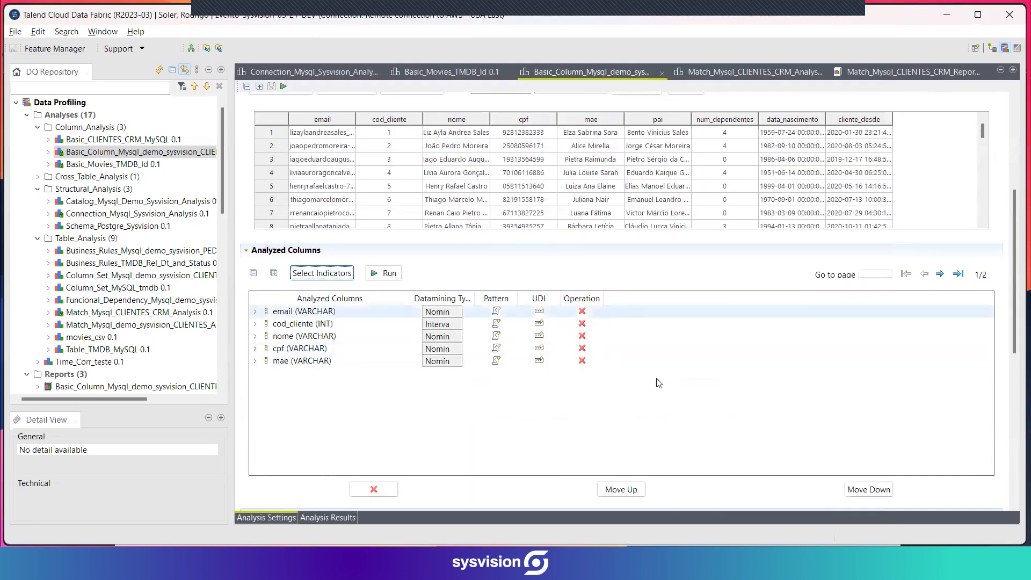
Examine the CLIENTES.email analysis results, singling out the duplicate count and reviewing the text statistics and pattern frequencies.
{"action": "left_click", "coordinate": [312, 518]}
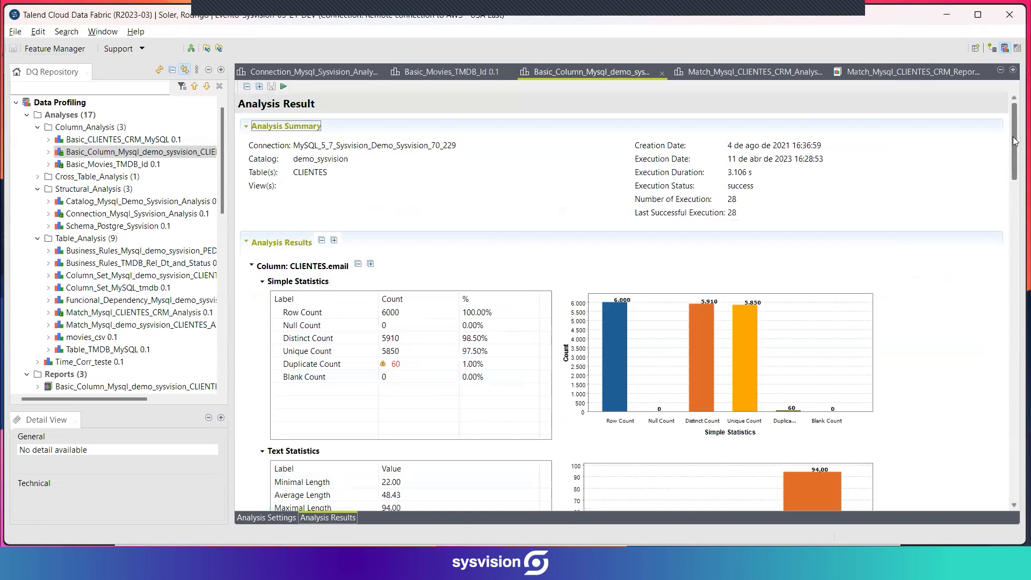
{"action": "scroll", "coordinate": [1015, 141], "scroll_direction": "down", "scroll_amount": 4}
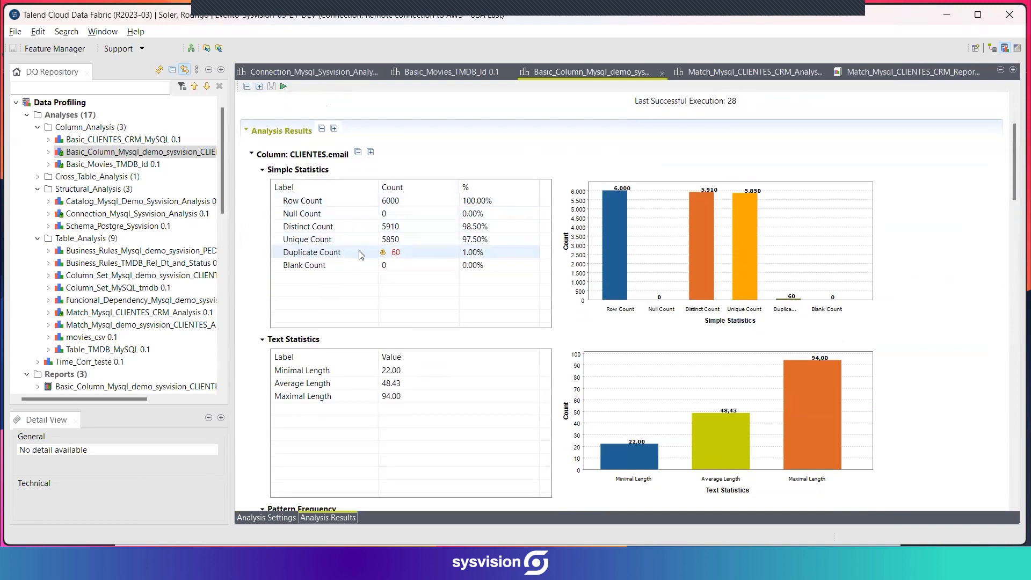
{"action": "left_click", "coordinate": [408, 253]}
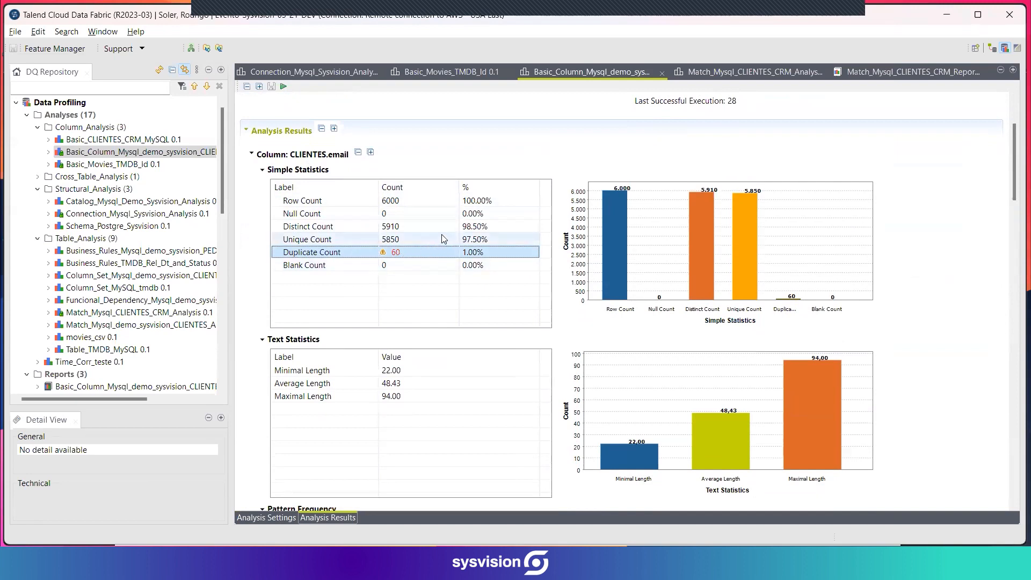
{"action": "scroll", "coordinate": [870, 238], "scroll_direction": "down", "scroll_amount": 2}
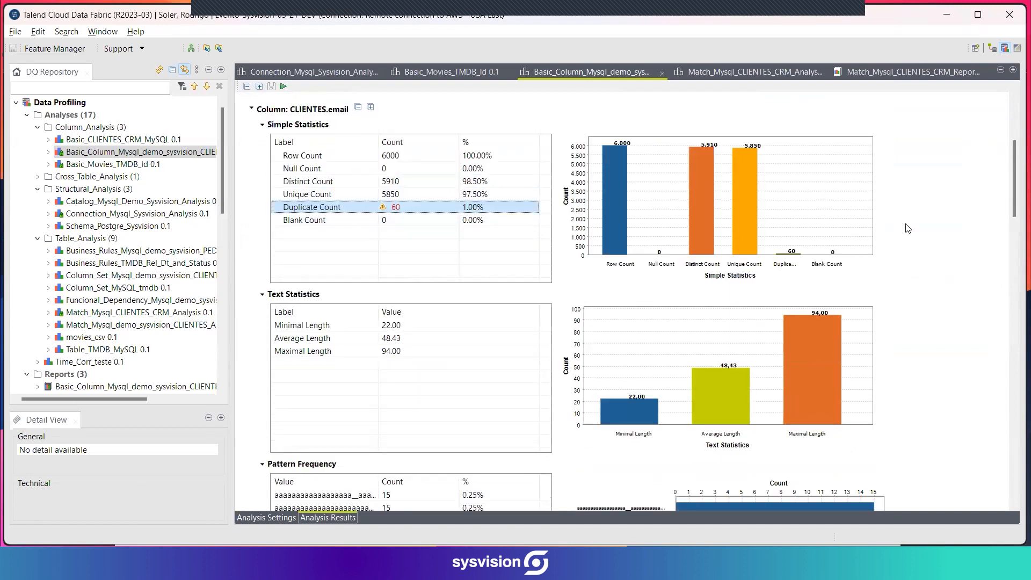
{"action": "scroll", "coordinate": [894, 230], "scroll_direction": "down", "scroll_amount": 4}
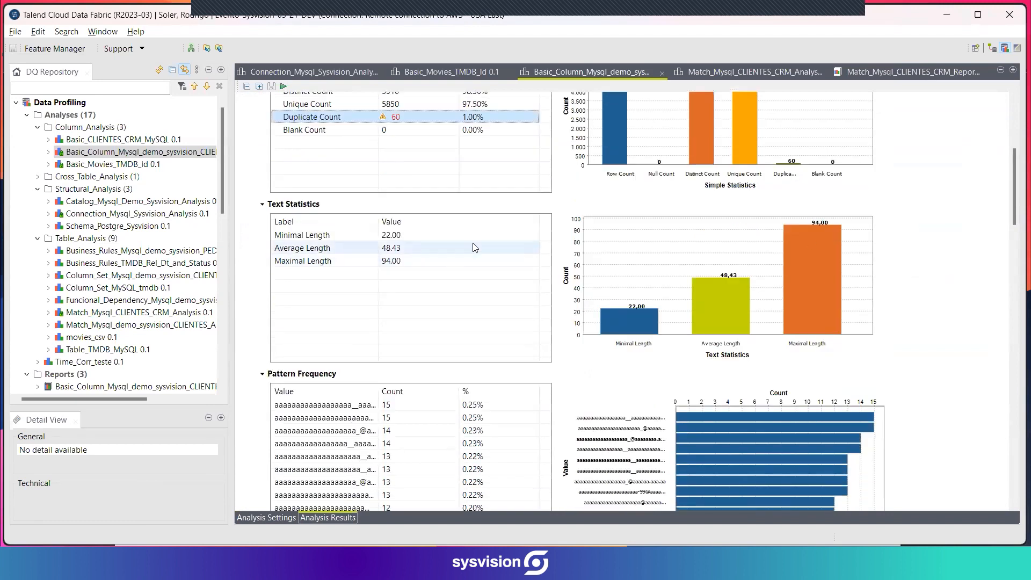
{"action": "scroll", "coordinate": [938, 233], "scroll_direction": "down", "scroll_amount": 6}
{"action": "scroll", "coordinate": [939, 234], "scroll_direction": "down", "scroll_amount": 8}
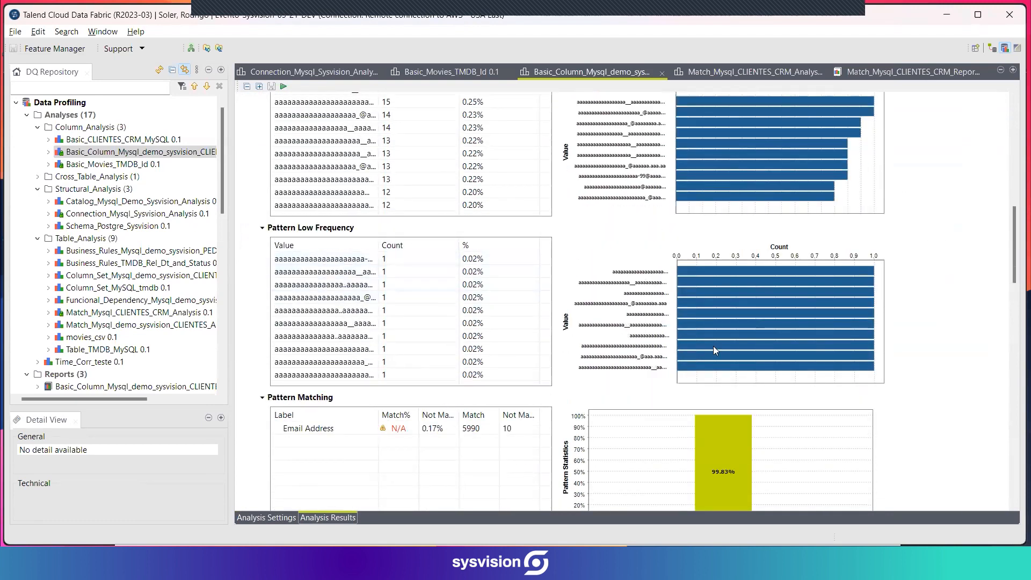
View the invalid rows for the Email Address pattern in the Pattern Matching results of CLIENTES.email.
{"action": "scroll", "coordinate": [937, 299], "scroll_direction": "down", "scroll_amount": 6}
{"action": "right_click", "coordinate": [324, 295]}
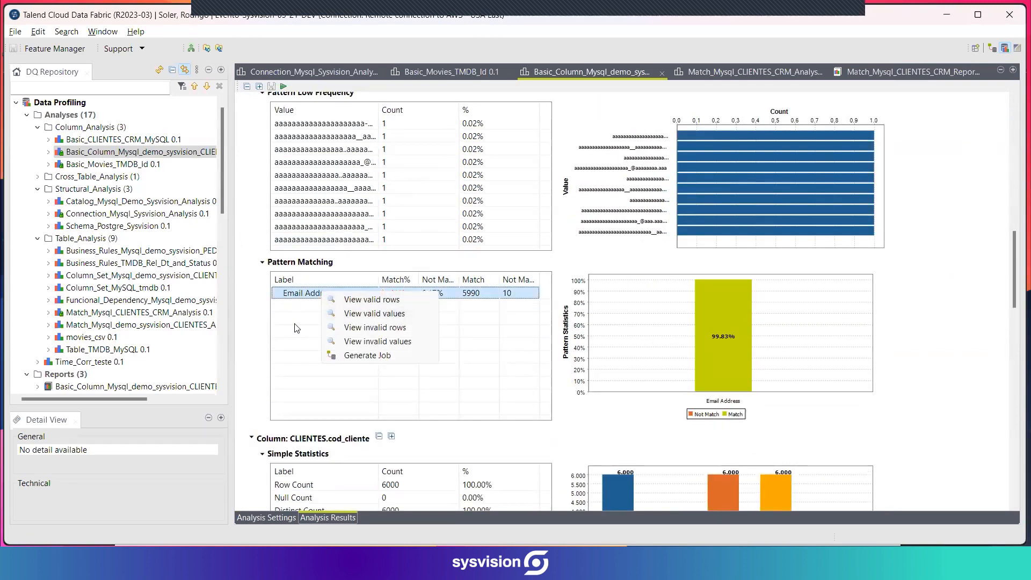
{"action": "left_click", "coordinate": [344, 317]}
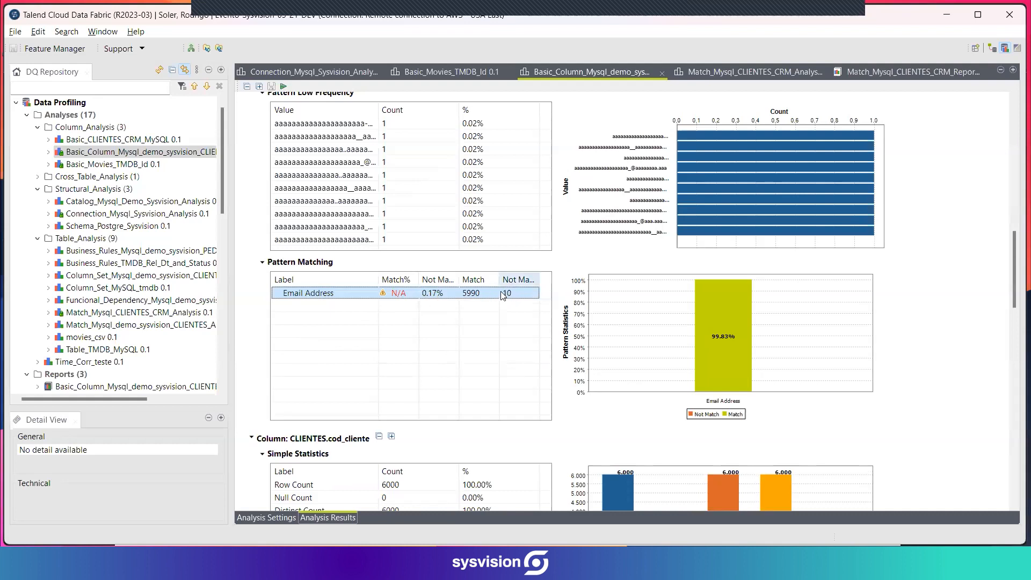
{"action": "right_click", "coordinate": [345, 295]}
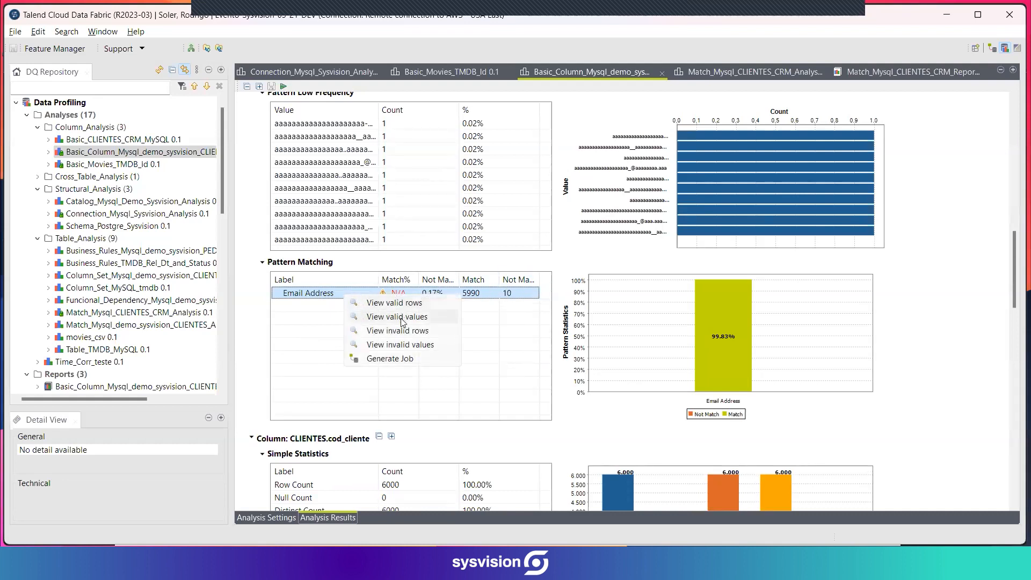
{"action": "left_click", "coordinate": [395, 331]}
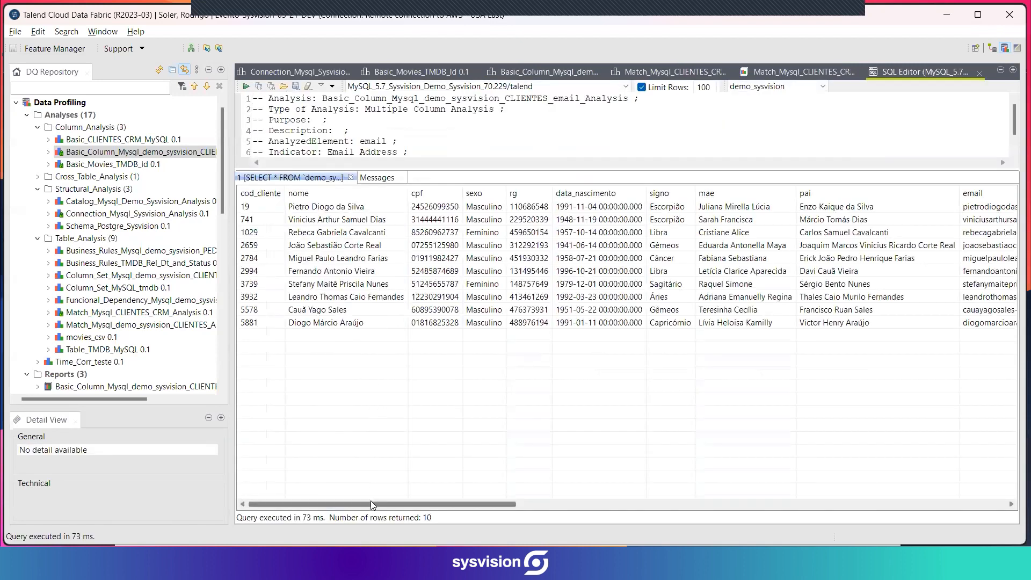
Inspect several malformed addresses in the email column of the returned rows, and close the SQL query results.
{"action": "left_click_drag", "start_coordinate": [370, 503], "coordinate": [581, 505]}
{"action": "left_click", "coordinate": [647, 210]}
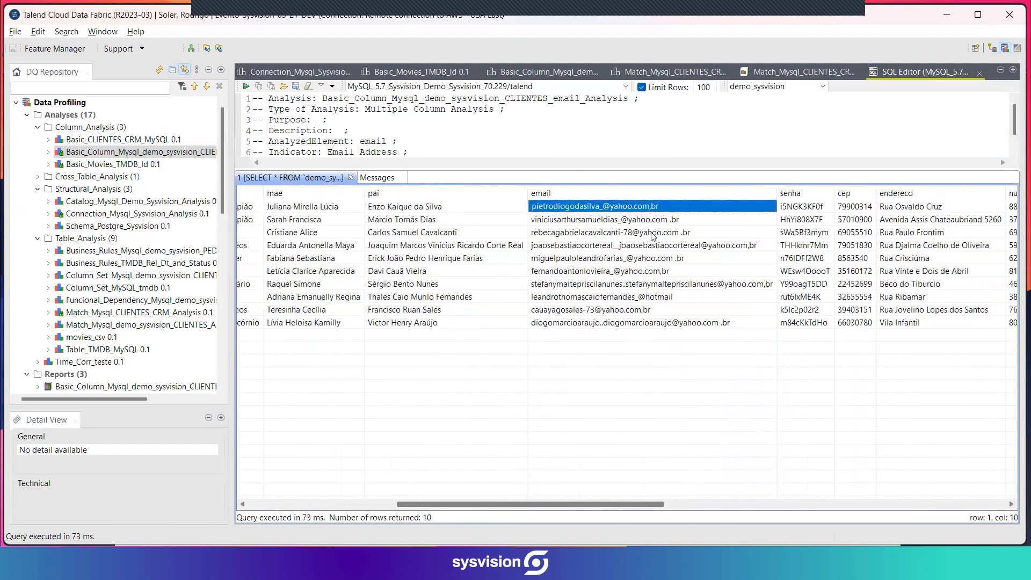
{"action": "left_click", "coordinate": [655, 219]}
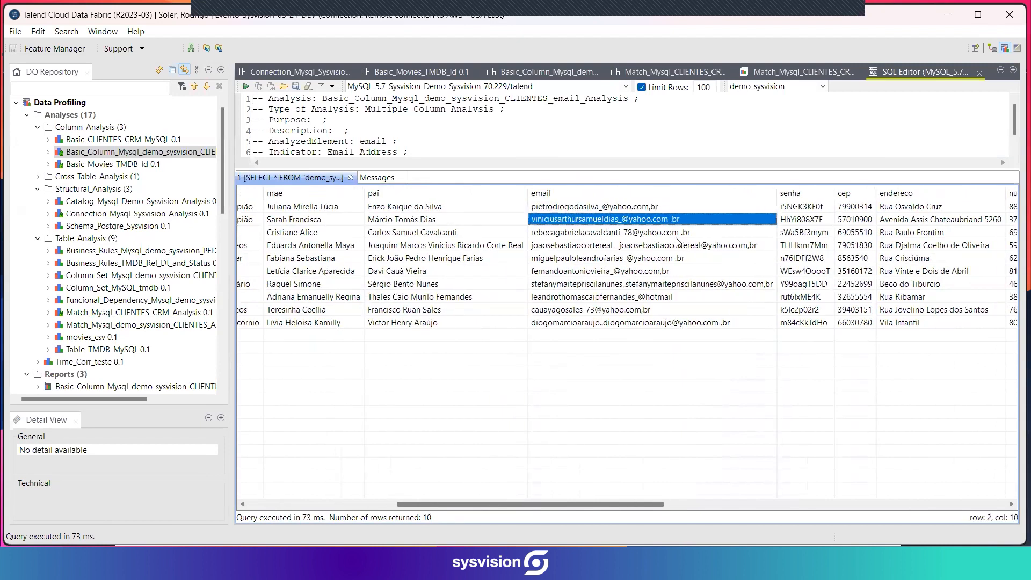
{"action": "left_click", "coordinate": [670, 232]}
{"action": "left_click", "coordinate": [720, 245]}
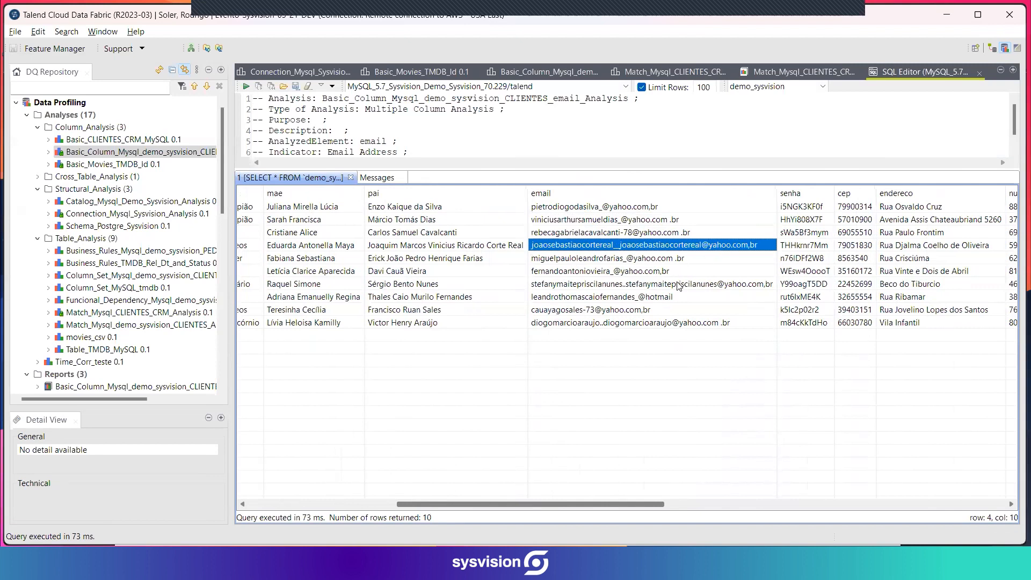
{"action": "left_click", "coordinate": [685, 296]}
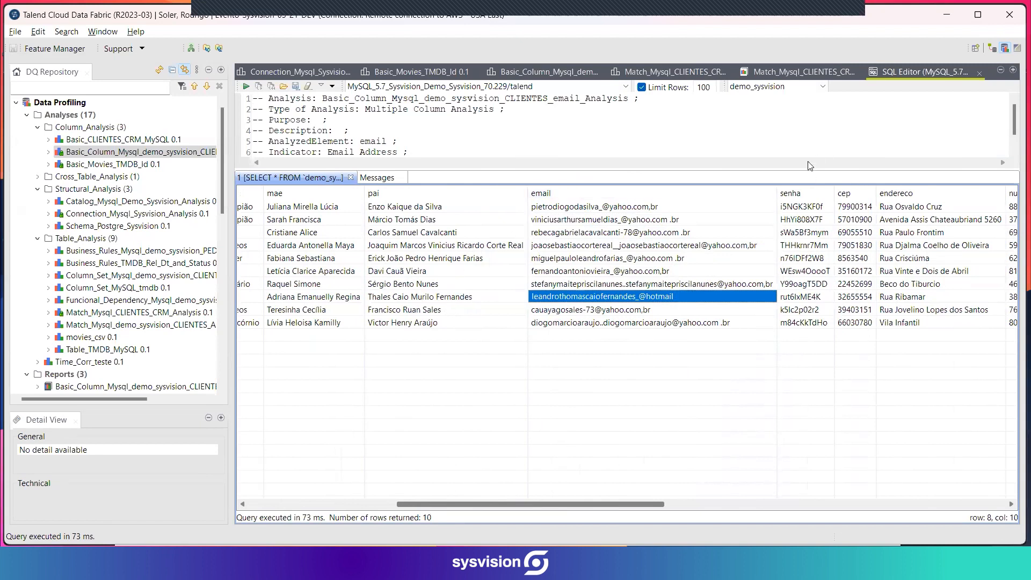
{"action": "left_click", "coordinate": [978, 73]}
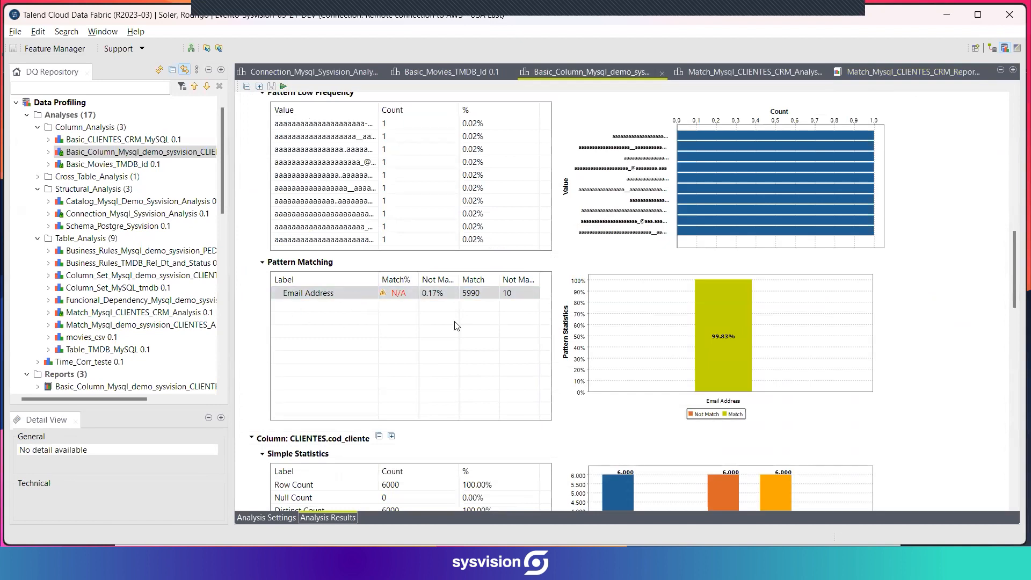
Generate an ELT job from the Email Address pattern match to get only invalid rows.
{"action": "right_click", "coordinate": [345, 299]}
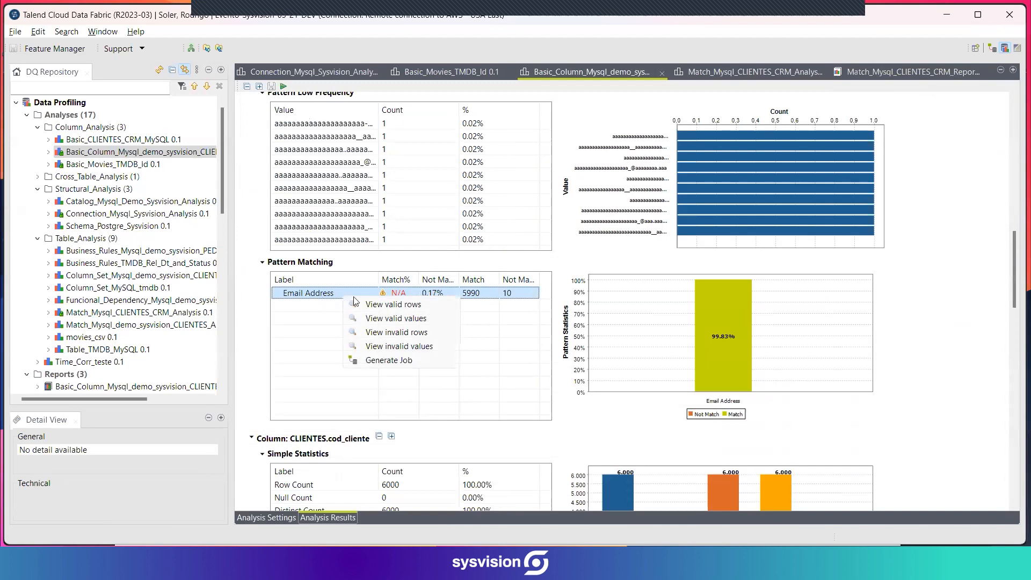
{"action": "left_click", "coordinate": [371, 360]}
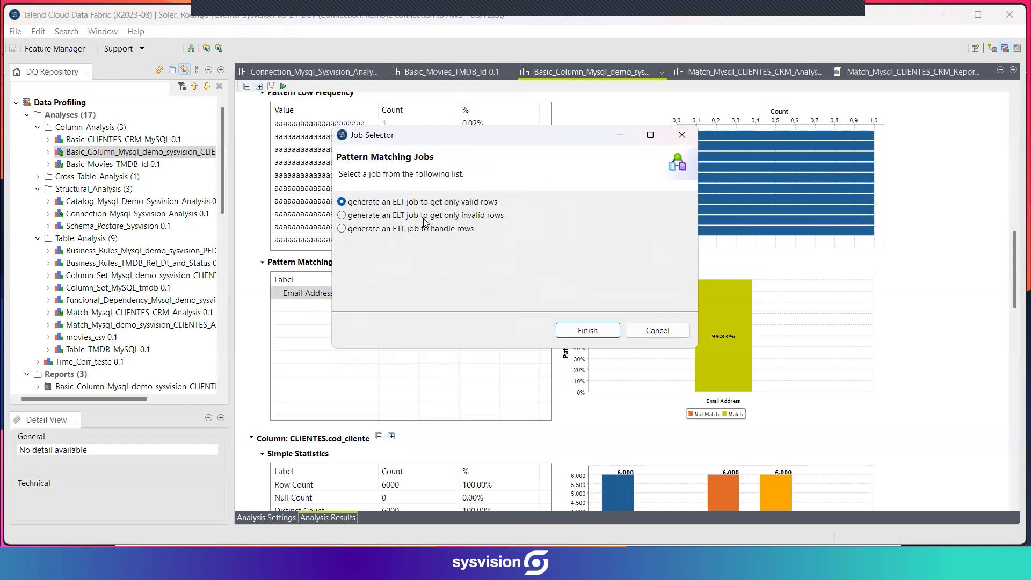
{"action": "left_click", "coordinate": [412, 217]}
{"action": "left_click", "coordinate": [587, 330]}
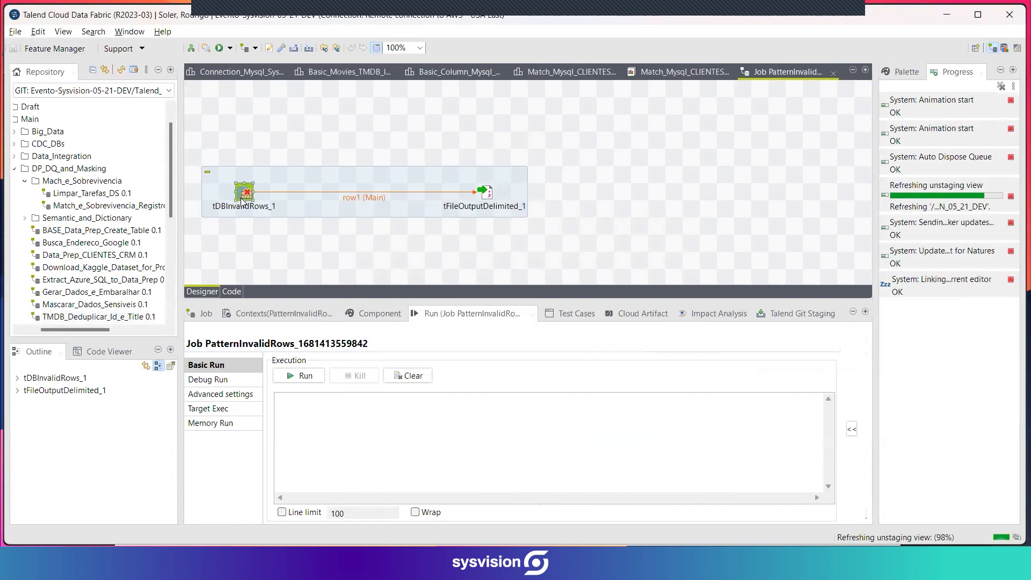
Review the basic settings of the generated job's tDBInvalidRows_1 and tFileOutputDelimited_1 components.
{"action": "left_click", "coordinate": [376, 313]}
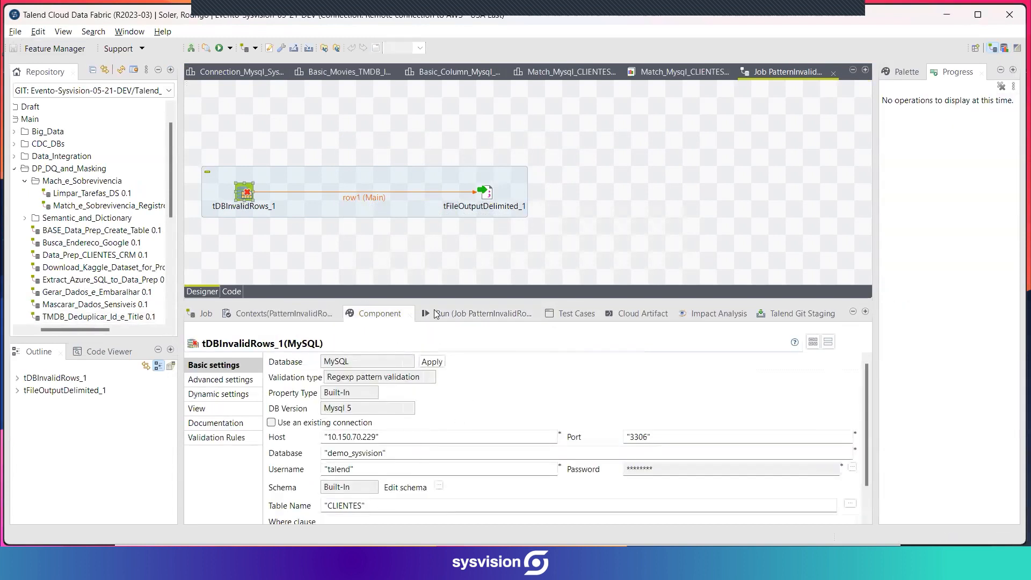
{"action": "left_click", "coordinate": [485, 193]}
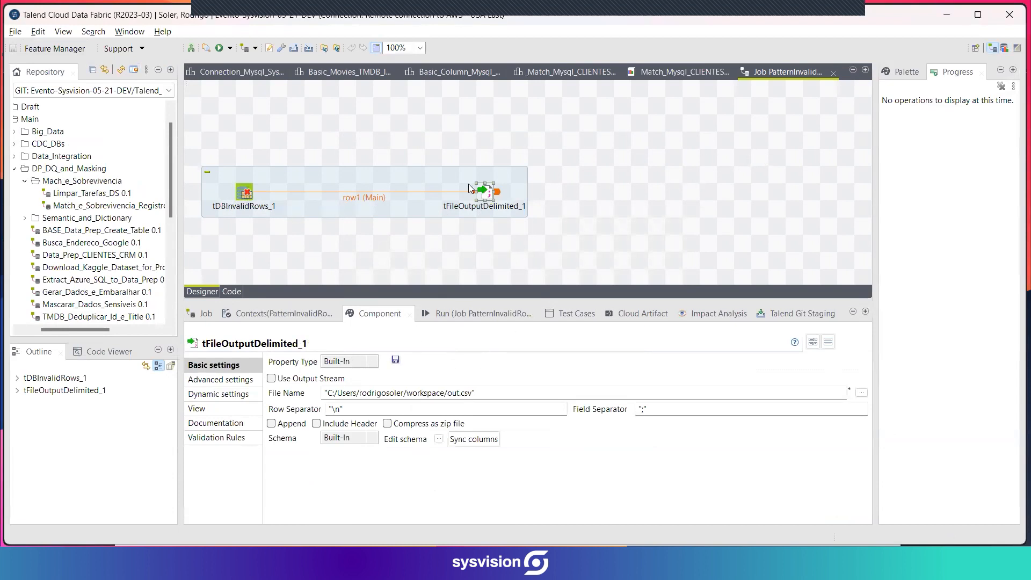
Close the generated invalid-rows job and bring up the Match_Mysql_CLIENTES_CRM_Report settings.
{"action": "left_click", "coordinate": [833, 73]}
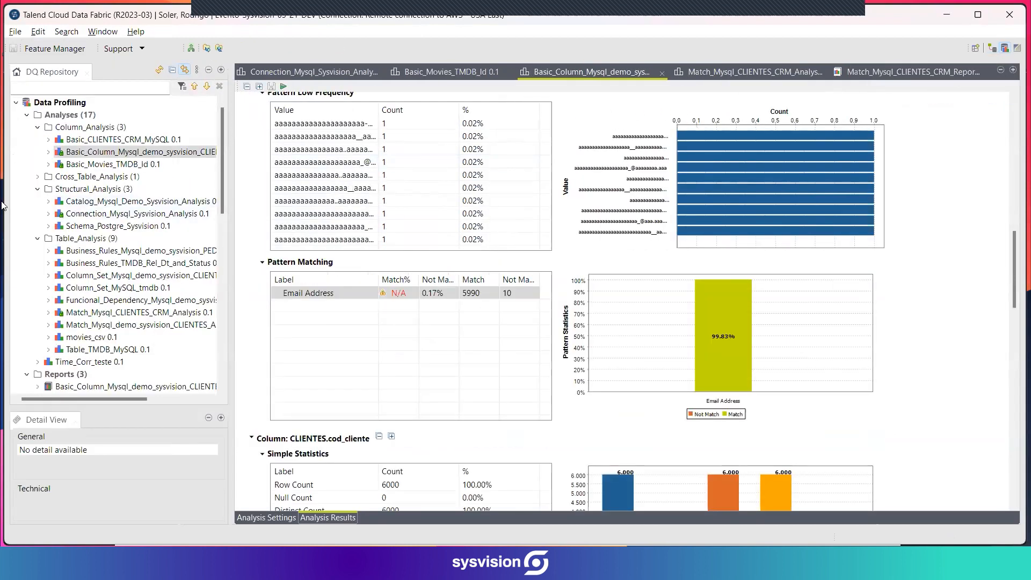
{"action": "left_click", "coordinate": [736, 71]}
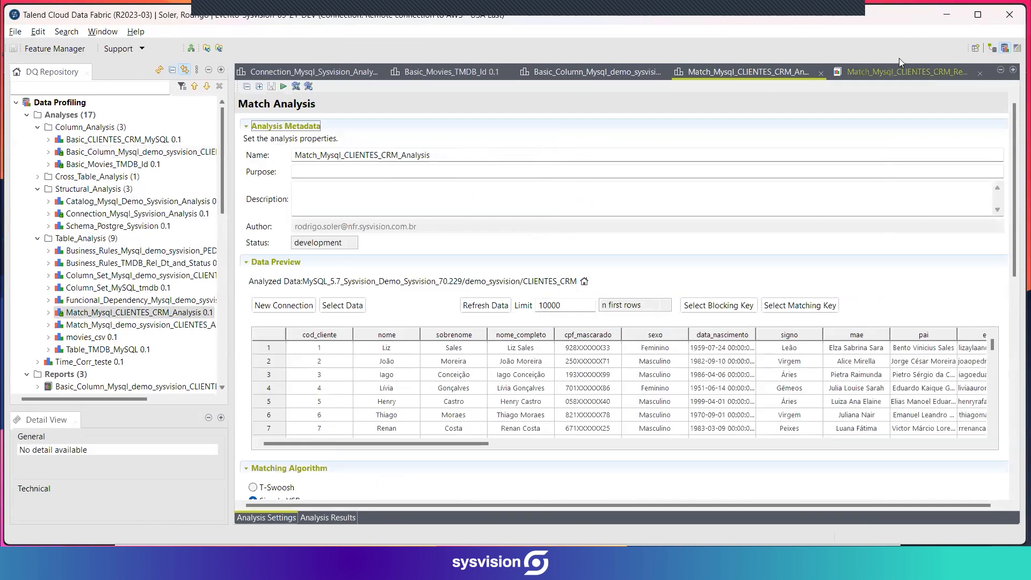
{"action": "left_click", "coordinate": [889, 69]}
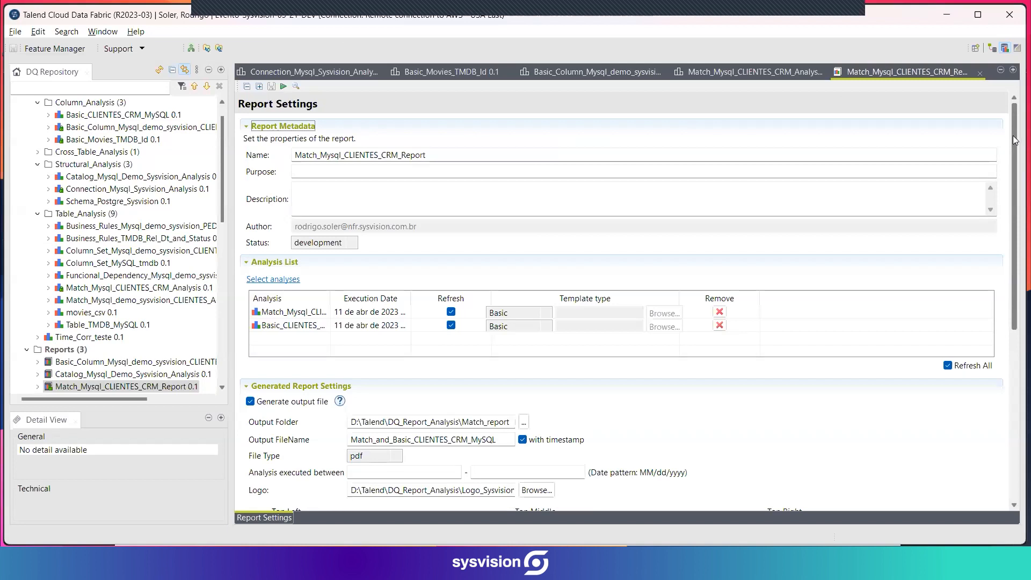
Review the report's analysis list, generated output file settings and database connection settings.
{"action": "left_click_drag", "start_coordinate": [1014, 140], "coordinate": [1015, 178]}
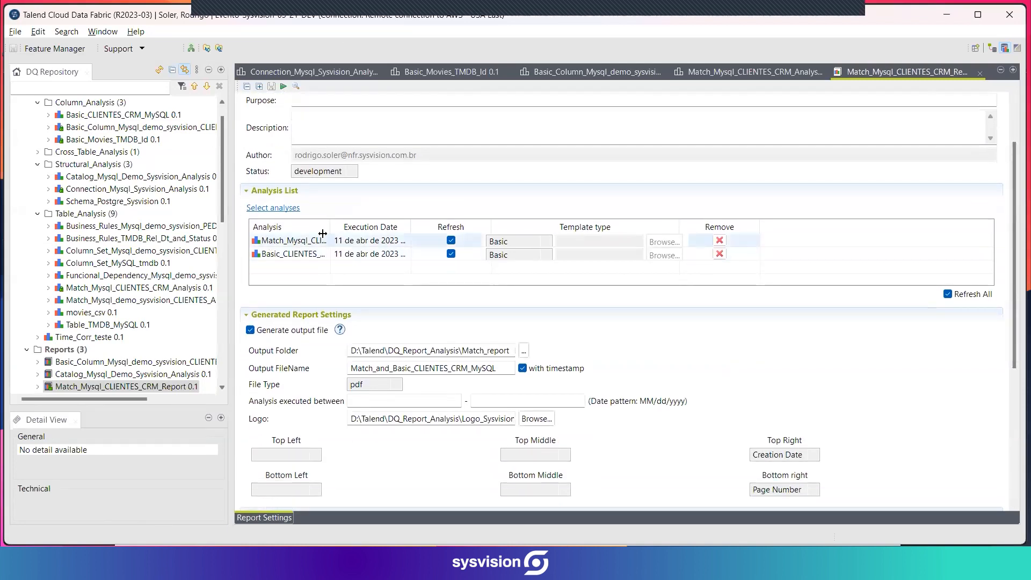
{"action": "left_click_drag", "start_coordinate": [1016, 234], "coordinate": [1016, 320]}
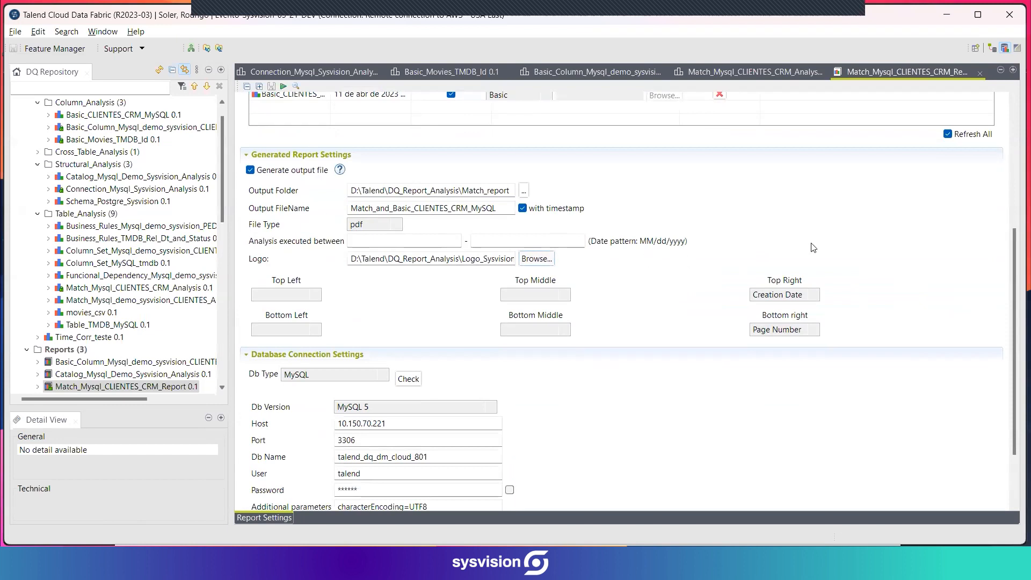
{"action": "left_click_drag", "start_coordinate": [1017, 258], "coordinate": [1017, 306]}
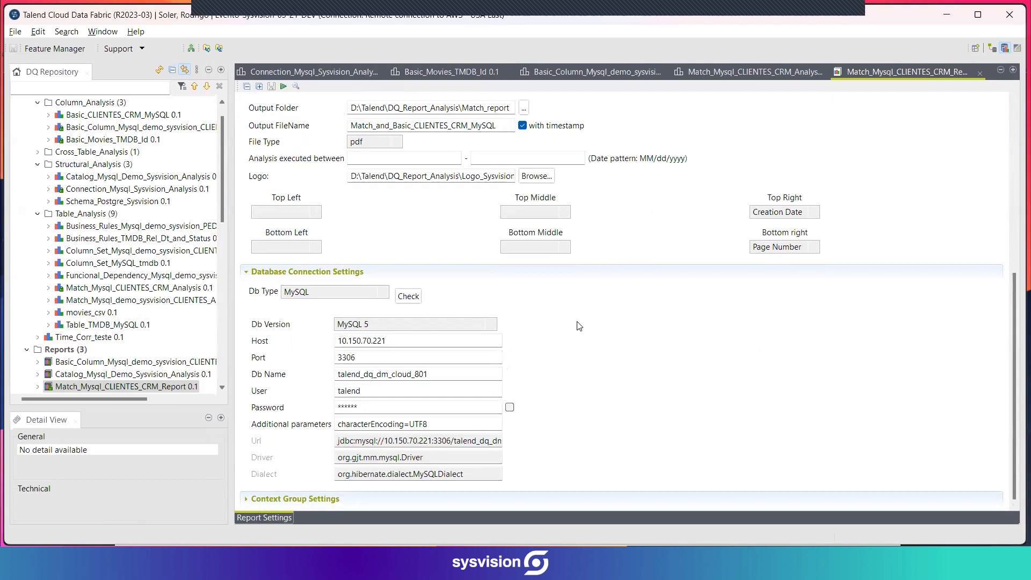
Switch to the generated Match_and_Basic_CLIENTES_CRM_MySQL PDF in Okular and review its analysis summary, blocking key and matching key.
{"action": "key", "text": "alt+Tab"}
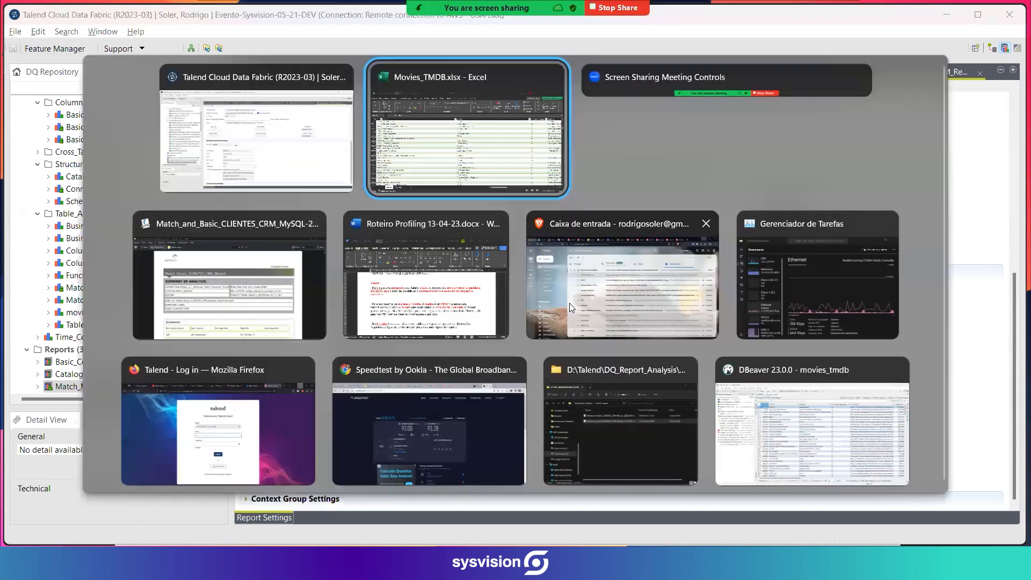
{"action": "key", "text": "alt+Tab"}
{"action": "key", "text": "alt+Tab"}
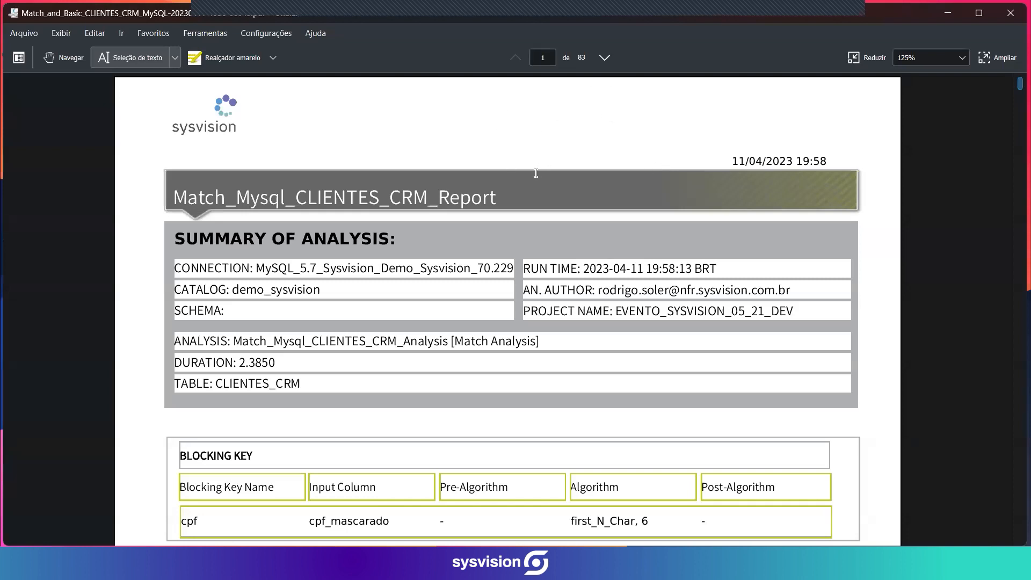
{"action": "scroll", "coordinate": [540, 194], "scroll_direction": "down", "scroll_amount": 3}
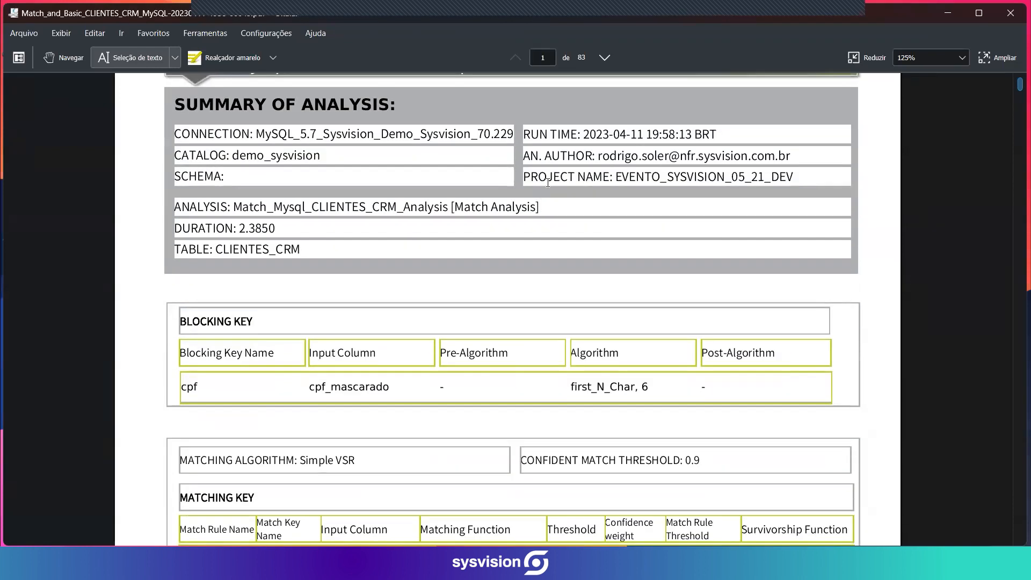
{"action": "scroll", "coordinate": [544, 189], "scroll_direction": "down", "scroll_amount": 1}
{"action": "scroll", "coordinate": [550, 183], "scroll_direction": "up", "scroll_amount": 3}
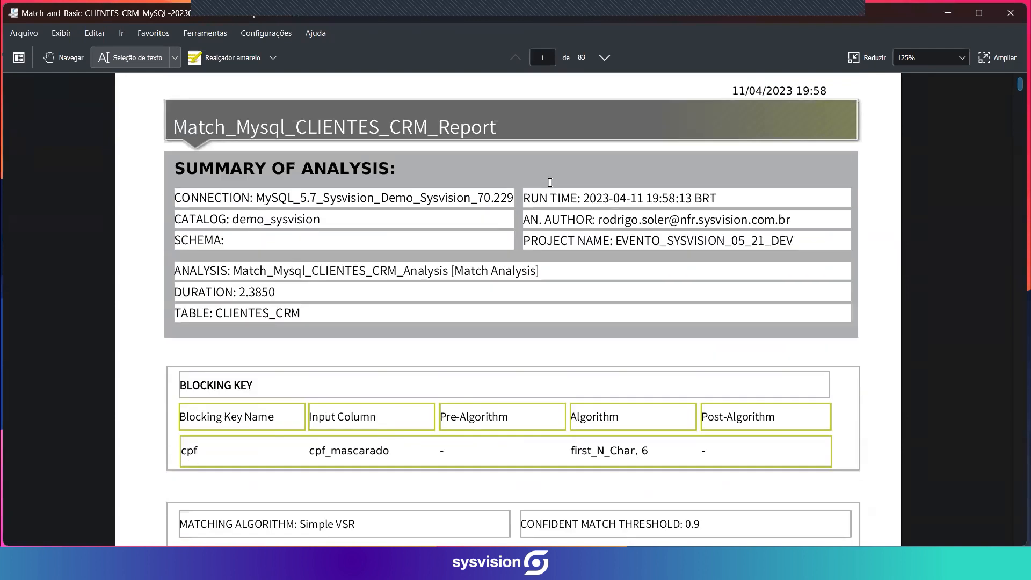
{"action": "scroll", "coordinate": [551, 181], "scroll_direction": "down", "scroll_amount": 3}
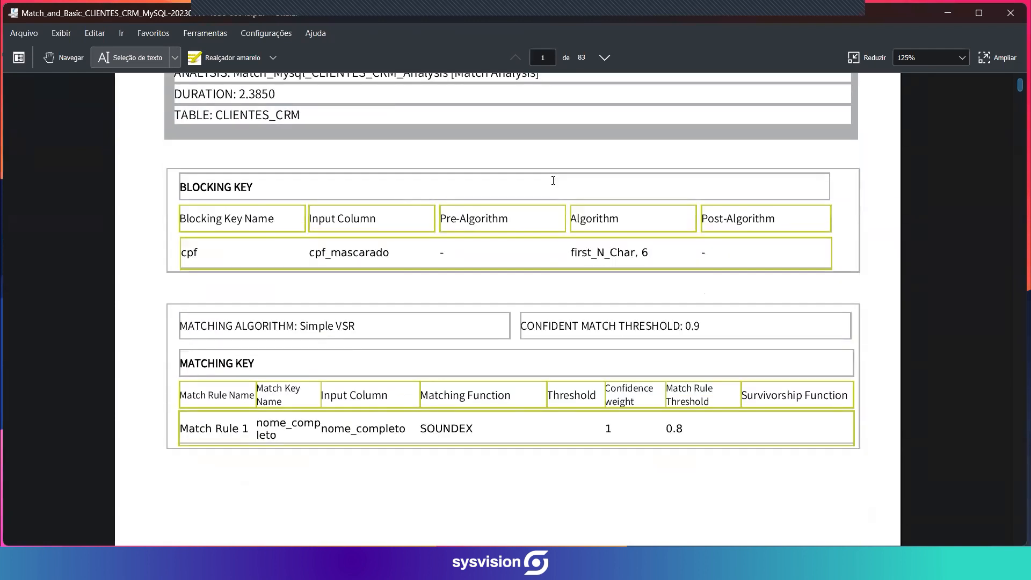
{"action": "scroll", "coordinate": [553, 181], "scroll_direction": "down", "scroll_amount": 2}
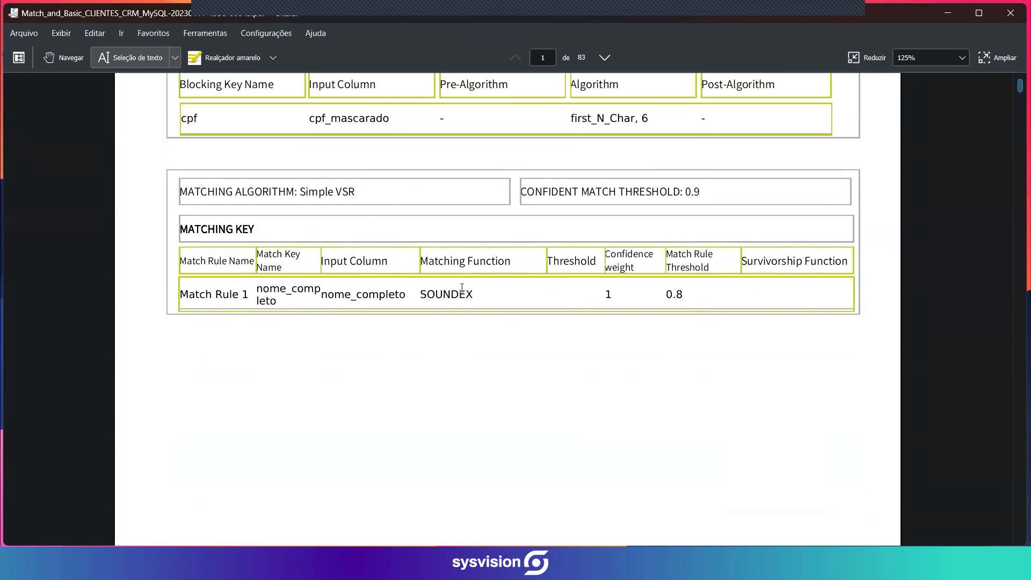
Examine the duplicate record statistics and the group size statistics on page 2 of the PDF report.
{"action": "scroll", "coordinate": [463, 287], "scroll_direction": "down", "scroll_amount": 10}
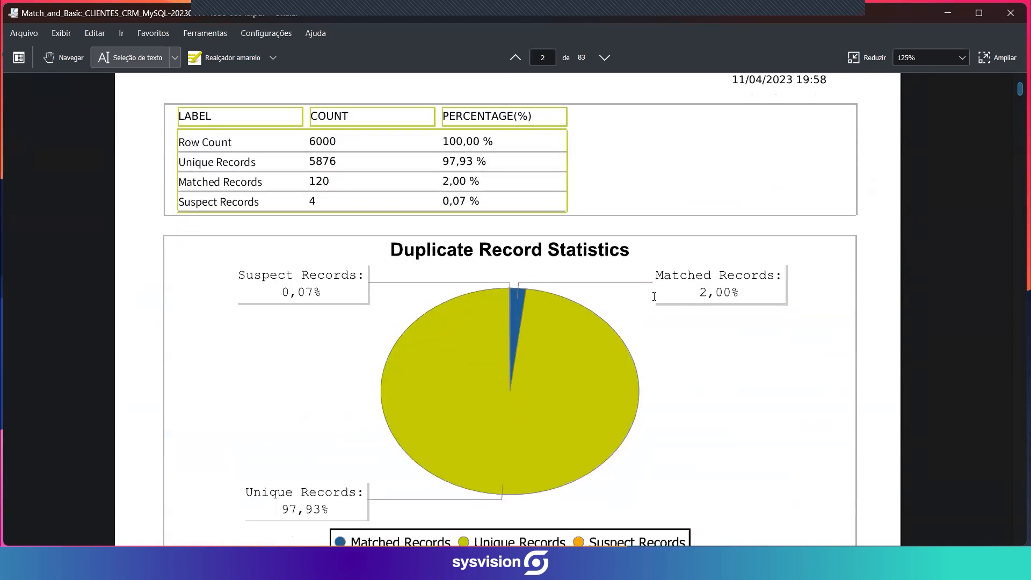
{"action": "scroll", "coordinate": [657, 293], "scroll_direction": "down", "scroll_amount": 2}
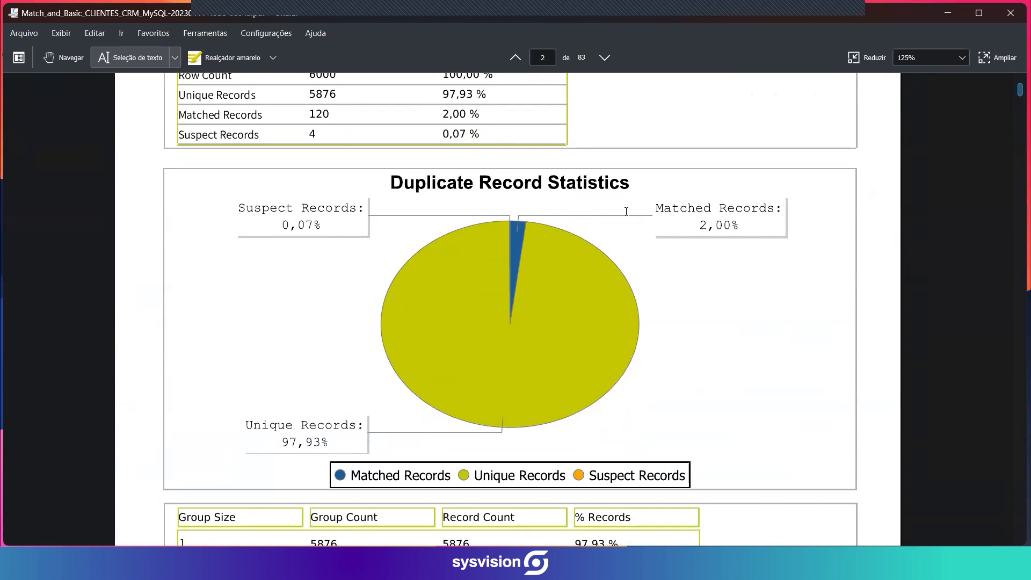
{"action": "scroll", "coordinate": [631, 219], "scroll_direction": "up", "scroll_amount": 3}
{"action": "scroll", "coordinate": [606, 262], "scroll_direction": "down", "scroll_amount": 3}
{"action": "scroll", "coordinate": [621, 271], "scroll_direction": "down", "scroll_amount": 2}
{"action": "scroll", "coordinate": [623, 270], "scroll_direction": "down", "scroll_amount": 6}
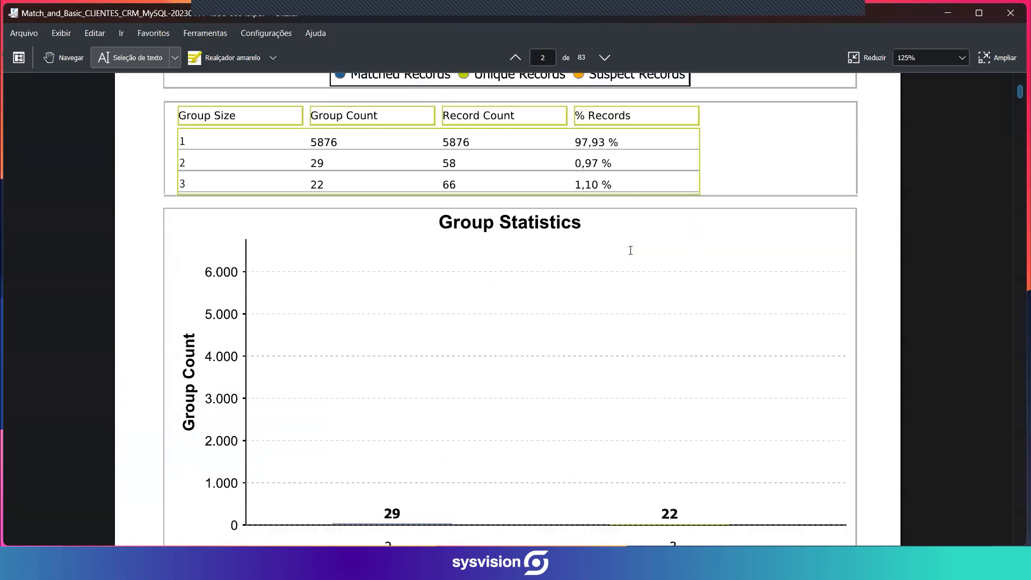
{"action": "scroll", "coordinate": [630, 246], "scroll_direction": "down", "scroll_amount": 3}
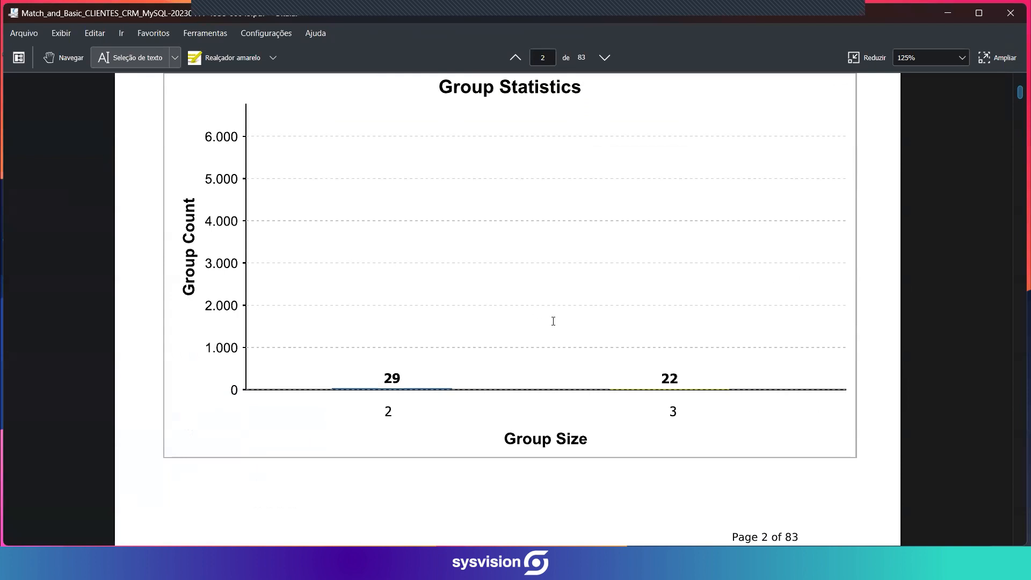
Skim the Basic_CLIENTES_CRM_MySQL analysis pages up to the pattern frequency table for sobrenome, and switch back to Talend Cloud Data Fabric.
{"action": "scroll", "coordinate": [553, 322], "scroll_direction": "down", "scroll_amount": 20}
{"action": "scroll", "coordinate": [563, 305], "scroll_direction": "down", "scroll_amount": 15}
{"action": "scroll", "coordinate": [562, 299], "scroll_direction": "down", "scroll_amount": 20}
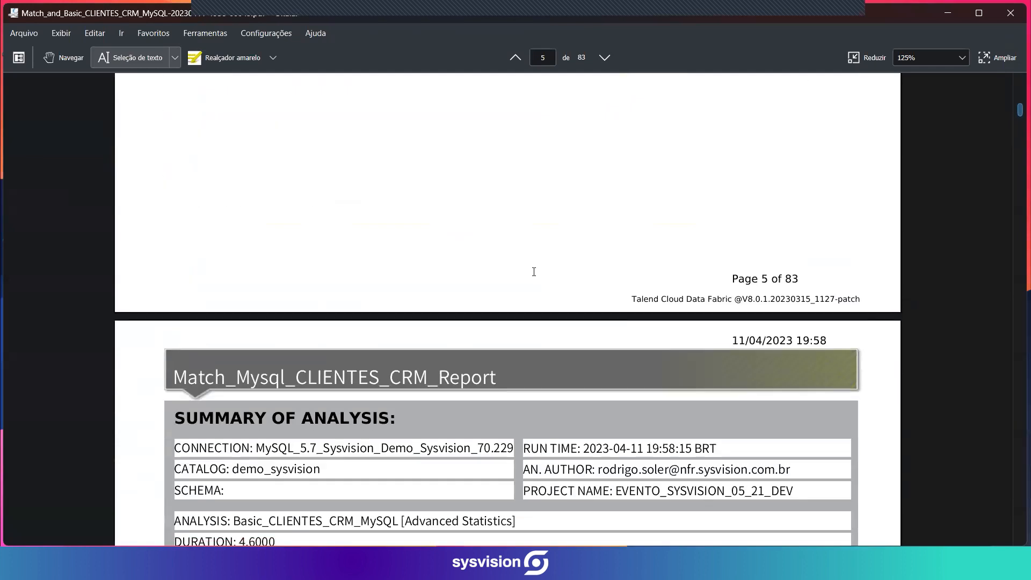
{"action": "scroll", "coordinate": [534, 271], "scroll_direction": "down", "scroll_amount": 20}
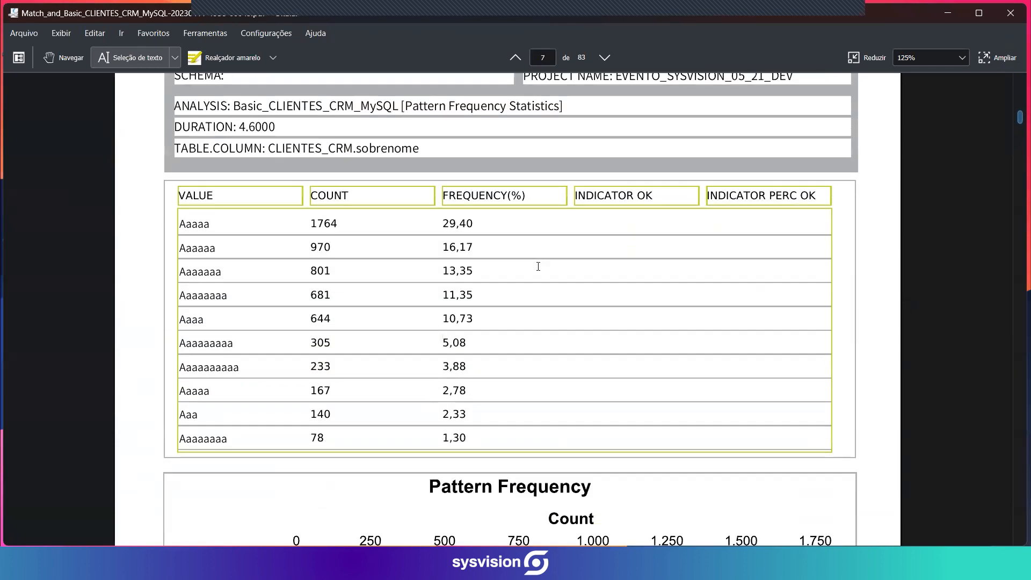
{"action": "key", "text": "alt+Tab"}
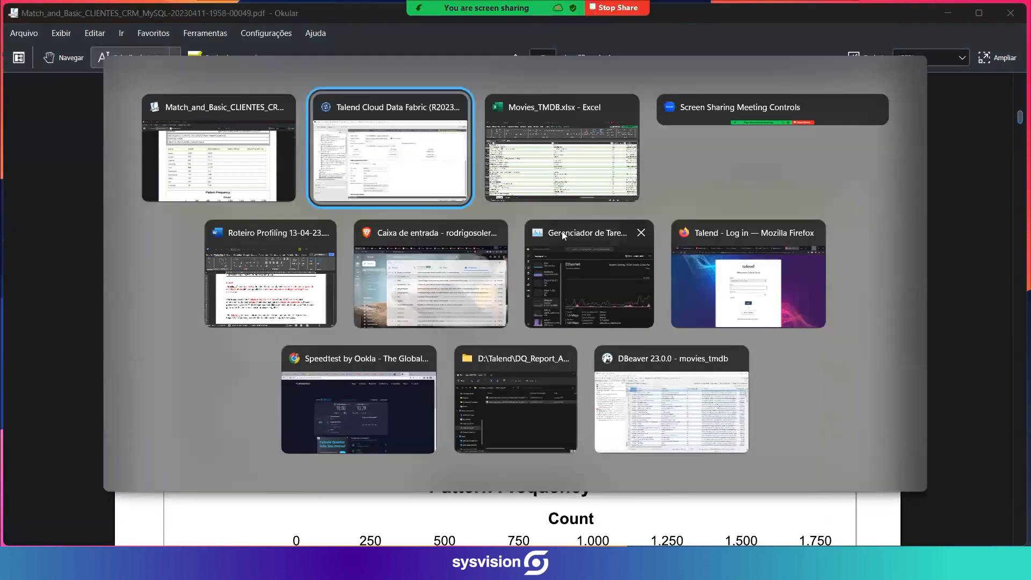